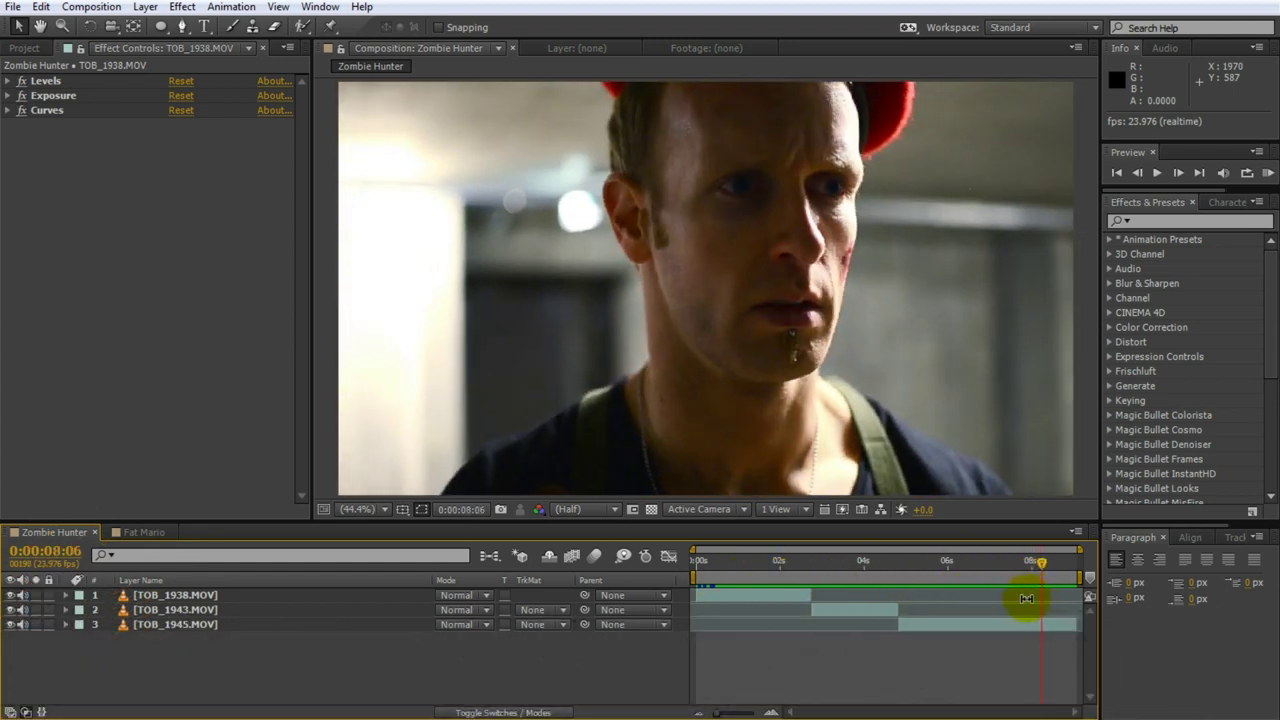
Select the TOB_1945.MOV and TOB_1938.MOV clip layers, then deselect all layers
click(275, 625)
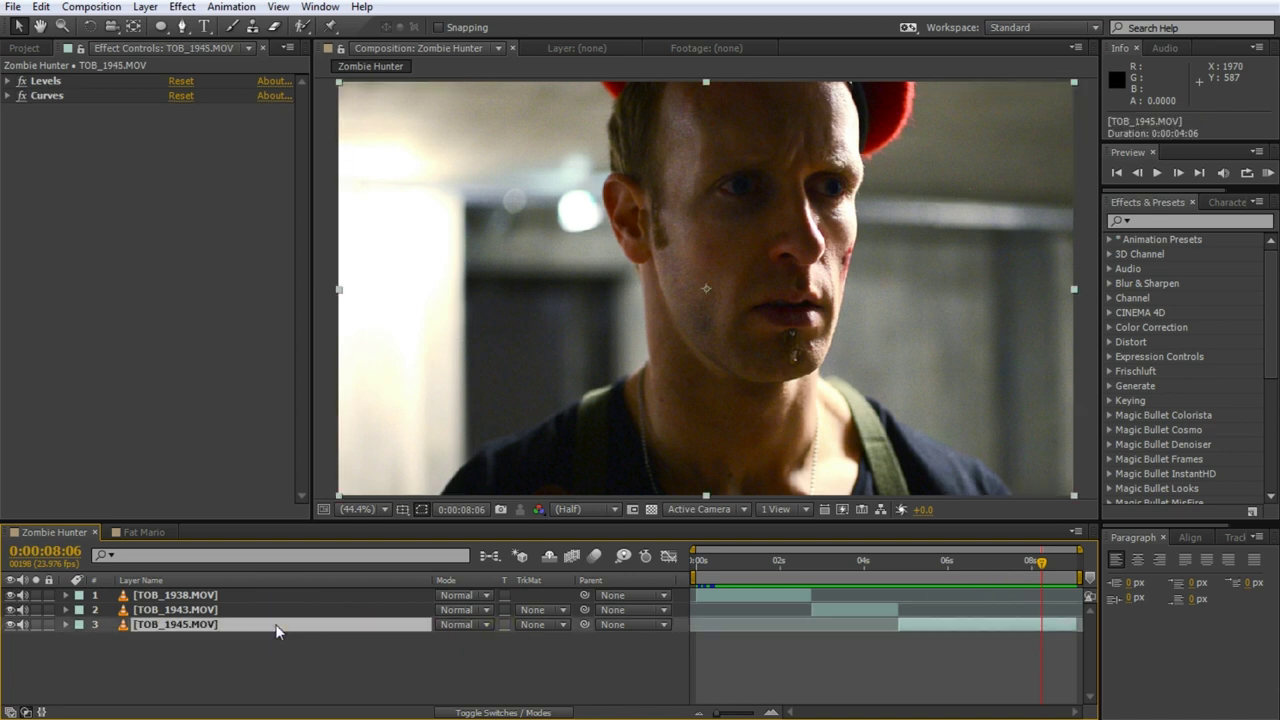
click(271, 609)
click(272, 595)
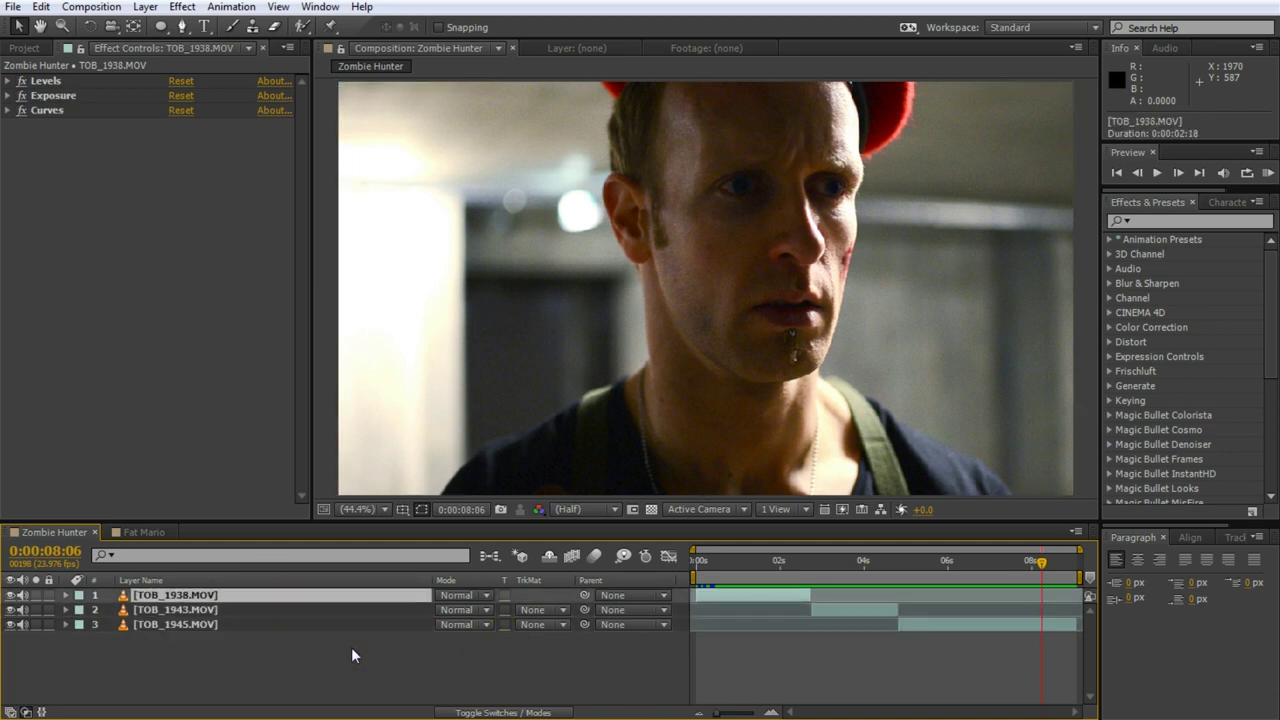
click(384, 675)
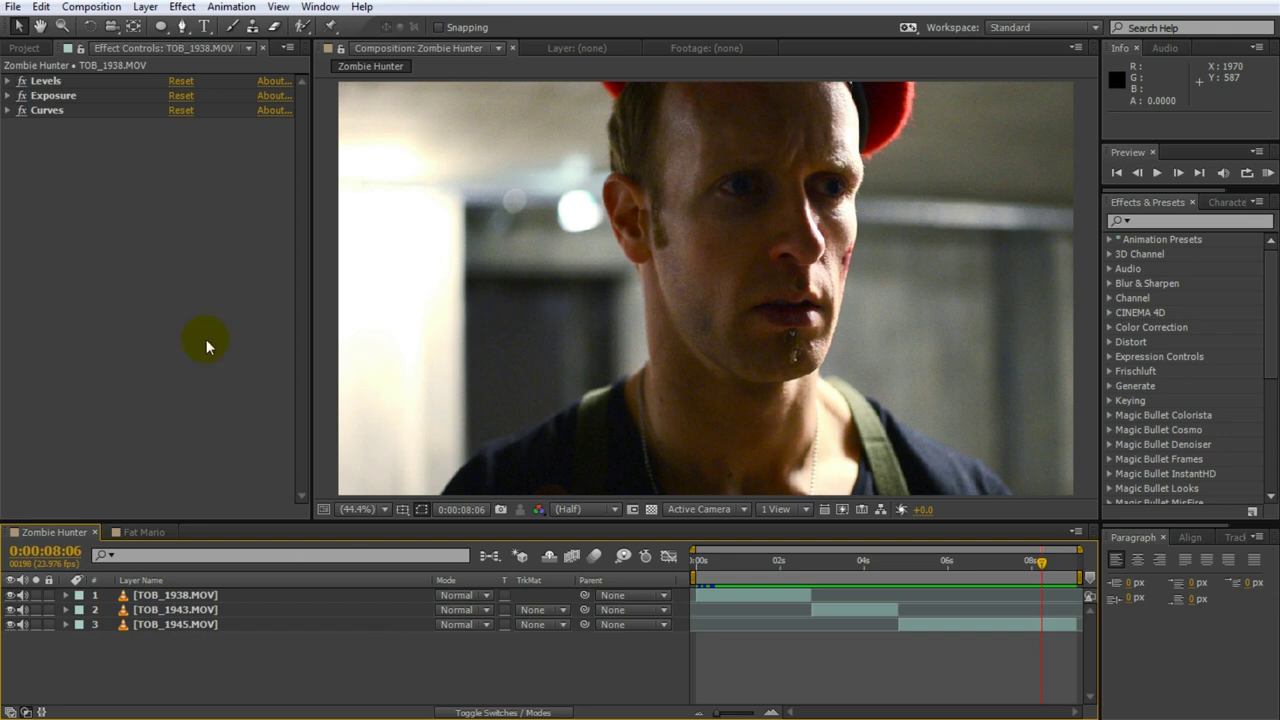
Add a new adjustment layer to the Zombie Hunter composition from the Layer menu
click(145, 7)
mouse_move(168, 28)
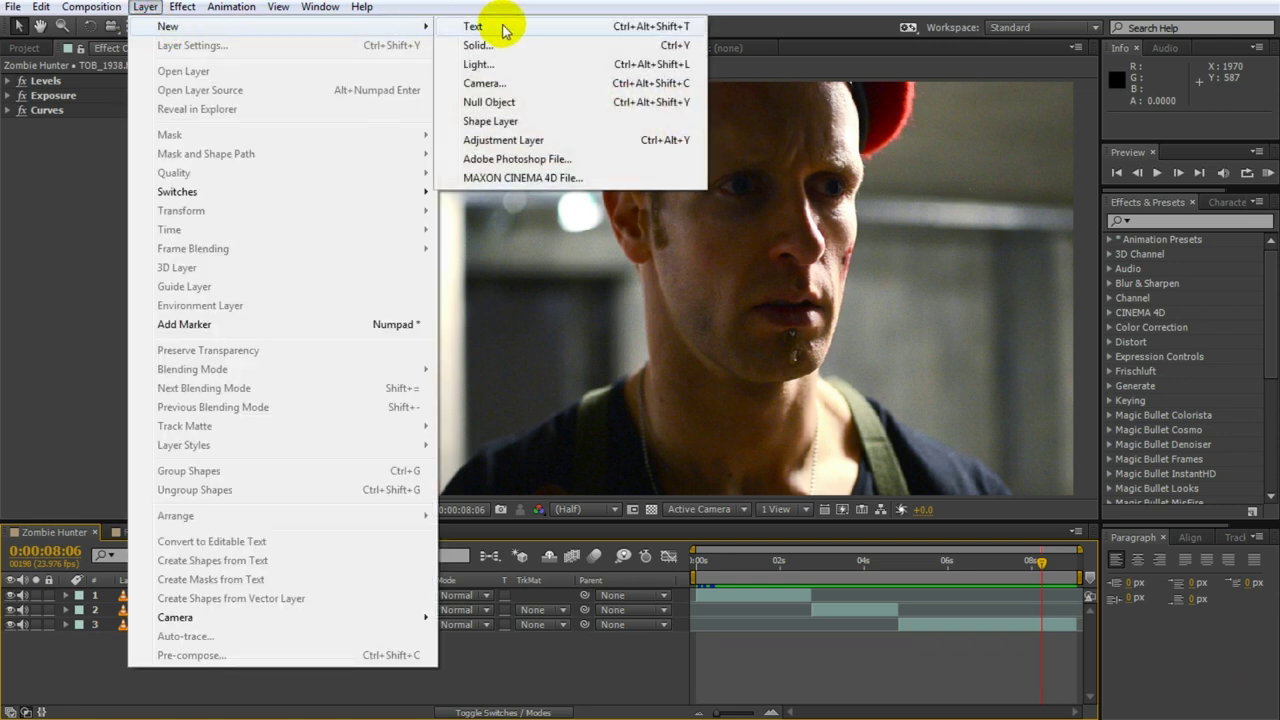
click(490, 142)
Rename the new adjustment layer to 'Colour Grading'
click(290, 595)
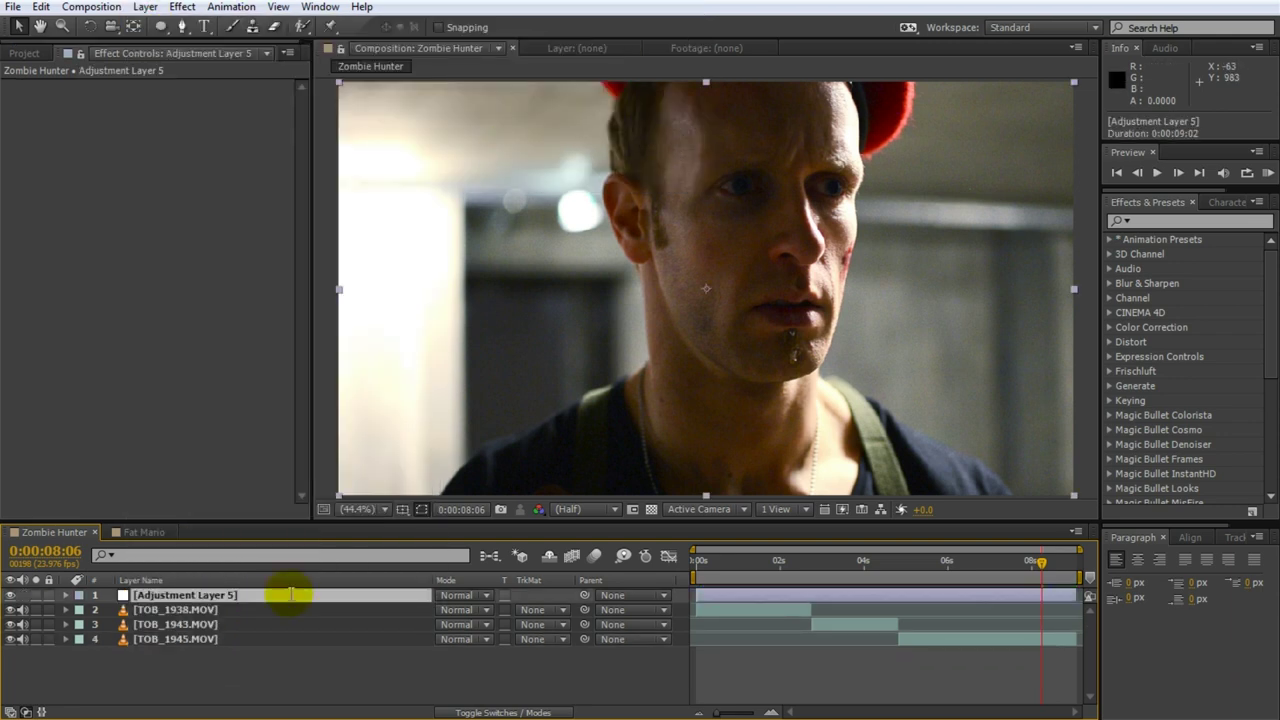
key(Return)
text(Colour Grading)
key(Return)
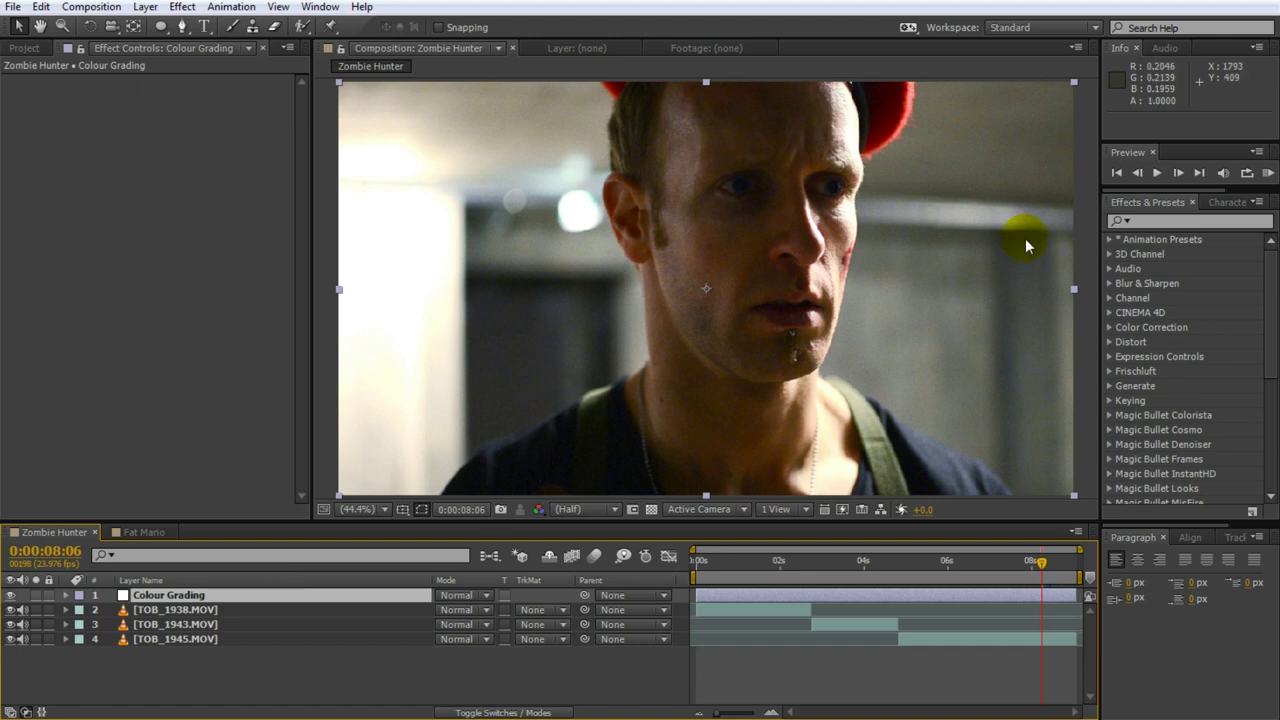
Apply Curves (found by searching 'curv') to Colour Grading and bend it into a gentle S-curve
click(1170, 221)
text(curv)
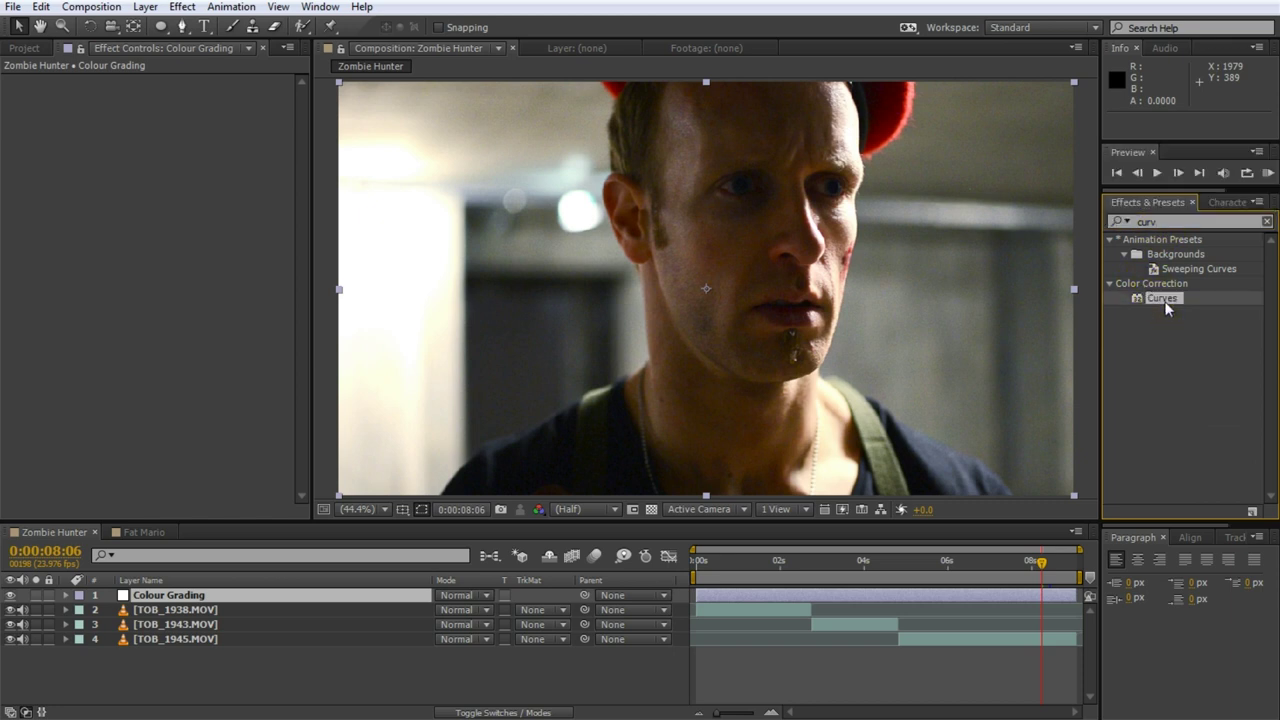
drag(1165, 300, 520, 212)
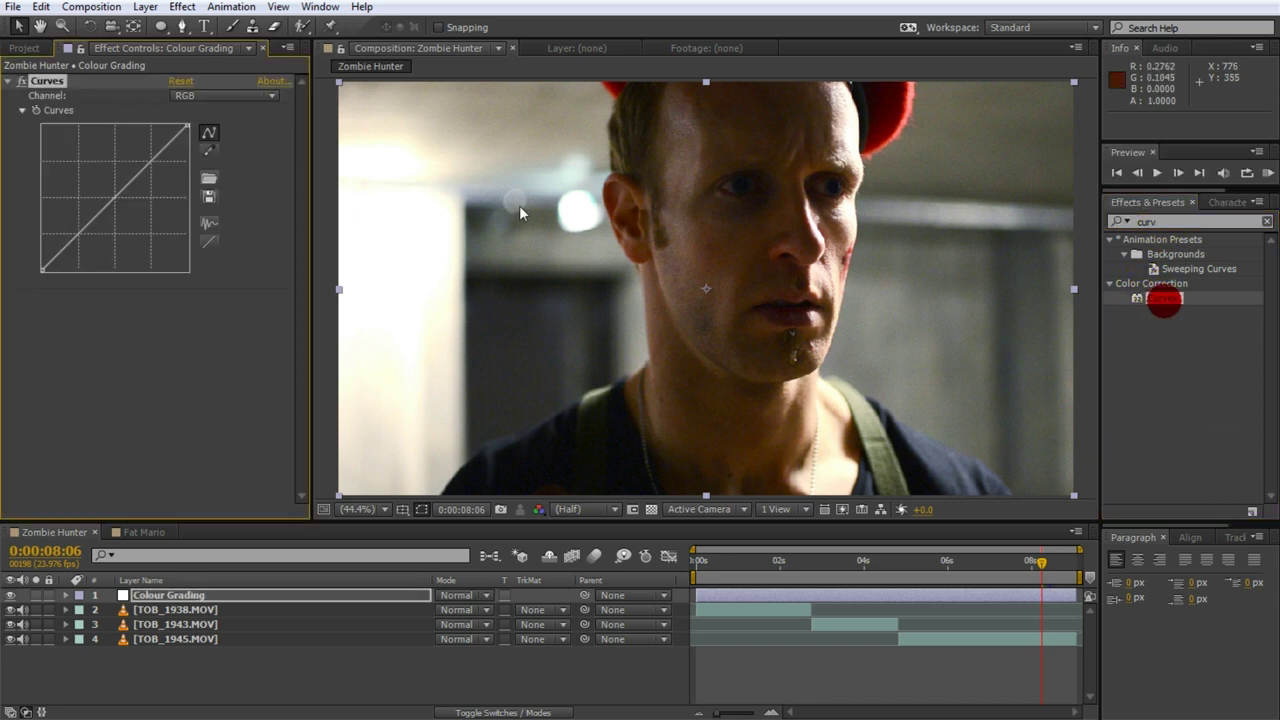
click(132, 177)
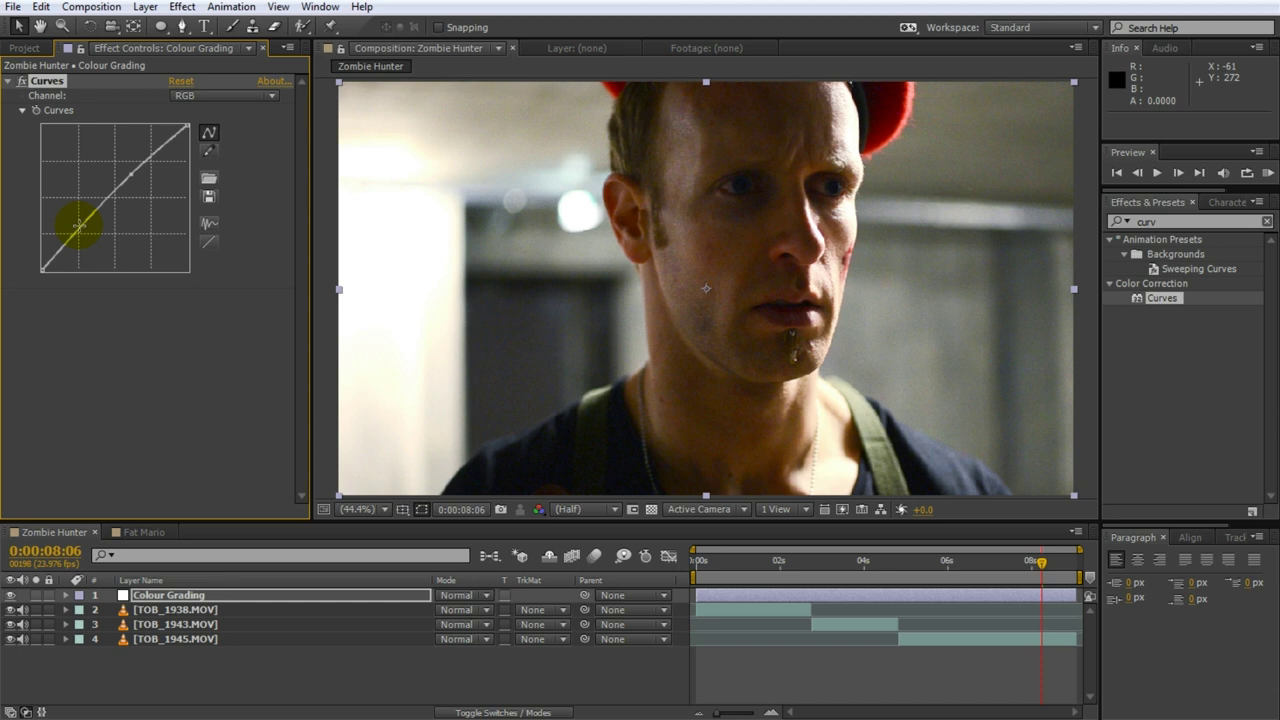
drag(78, 222, 84, 235)
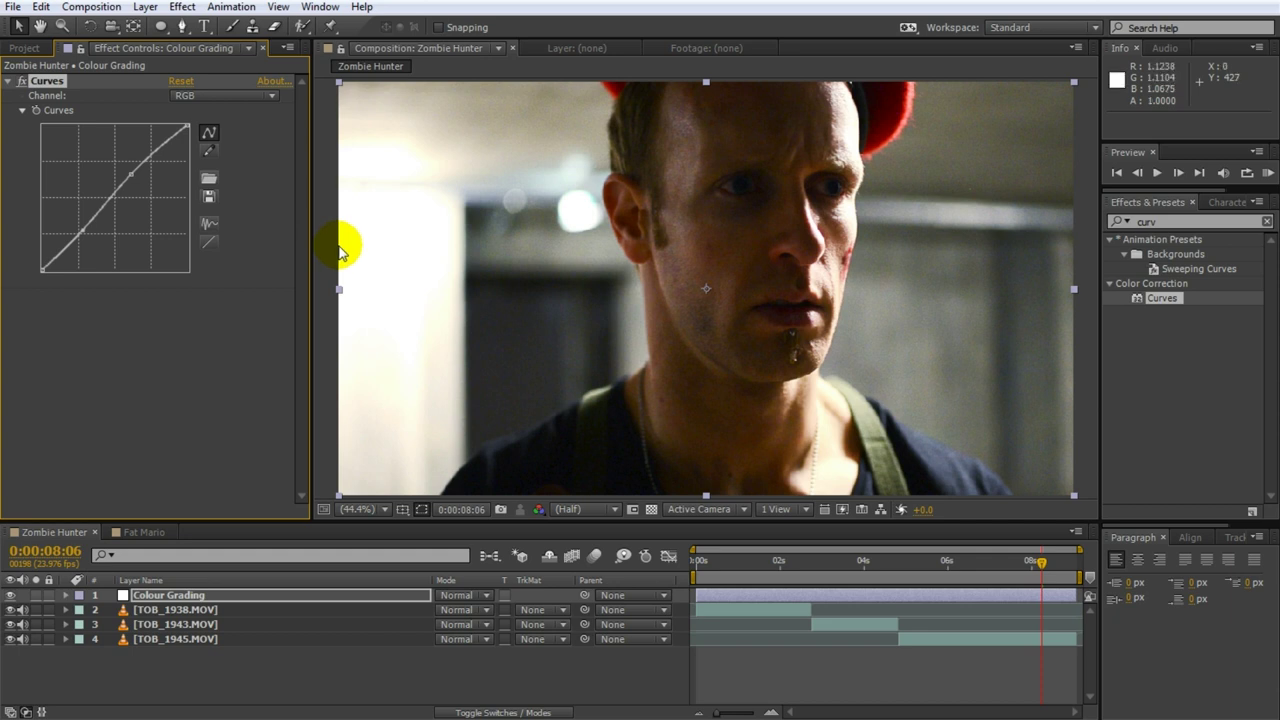
click(1187, 221)
Add Hue/Saturation (search 'sat') to Colour Grading with Master Saturation at -17
text(sat)
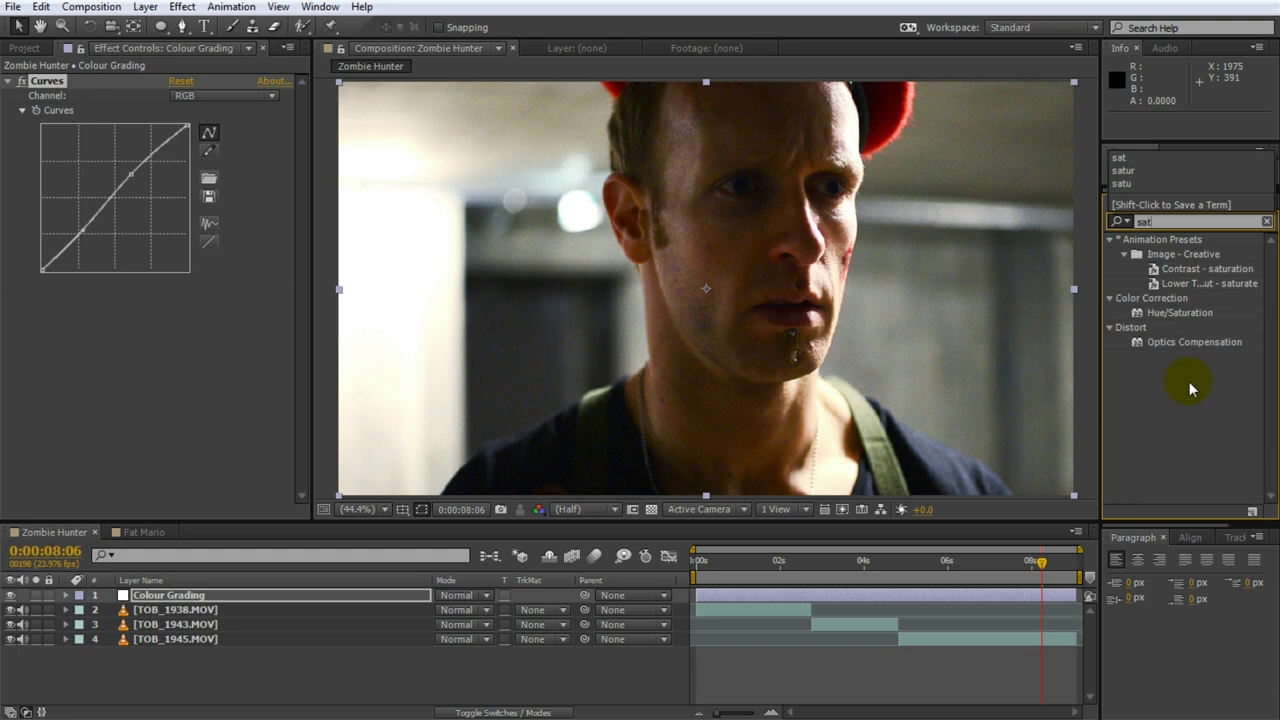
double_click(1179, 314)
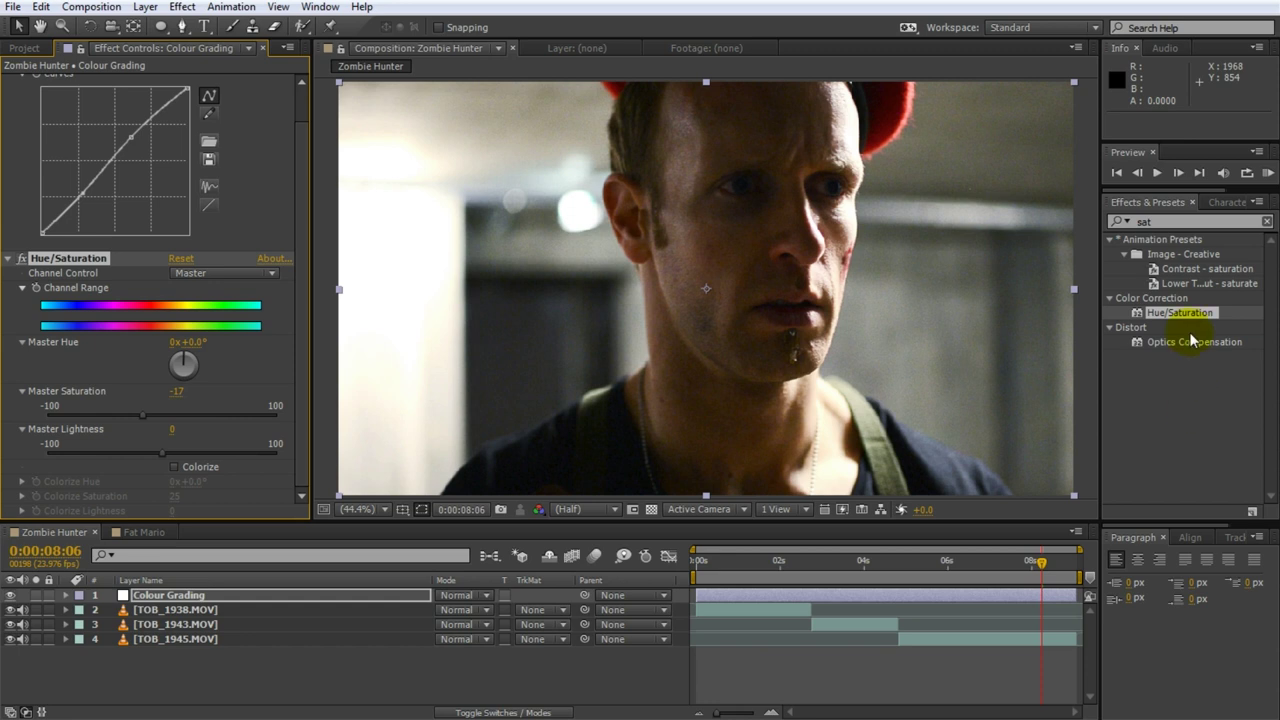
click(1181, 222)
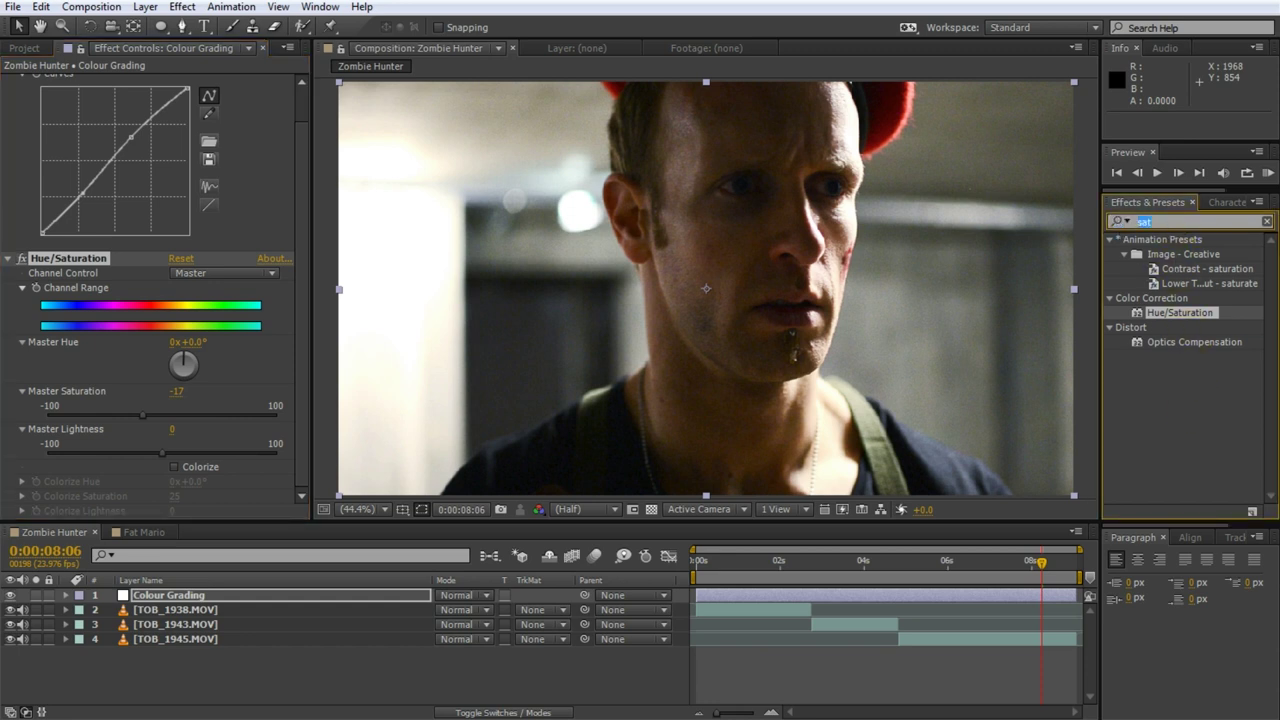
Add Levels with Gamma 1.23, then toggle Colour Grading's visibility to compare
text(levels)
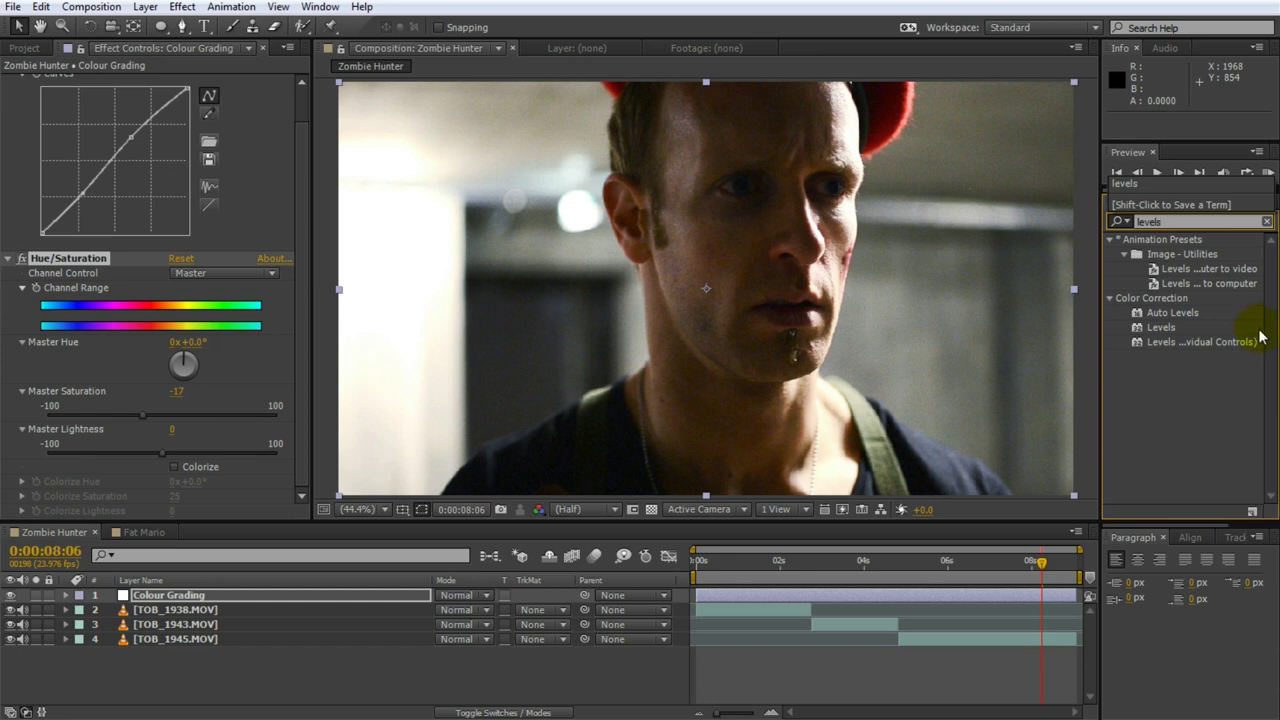
double_click(1162, 328)
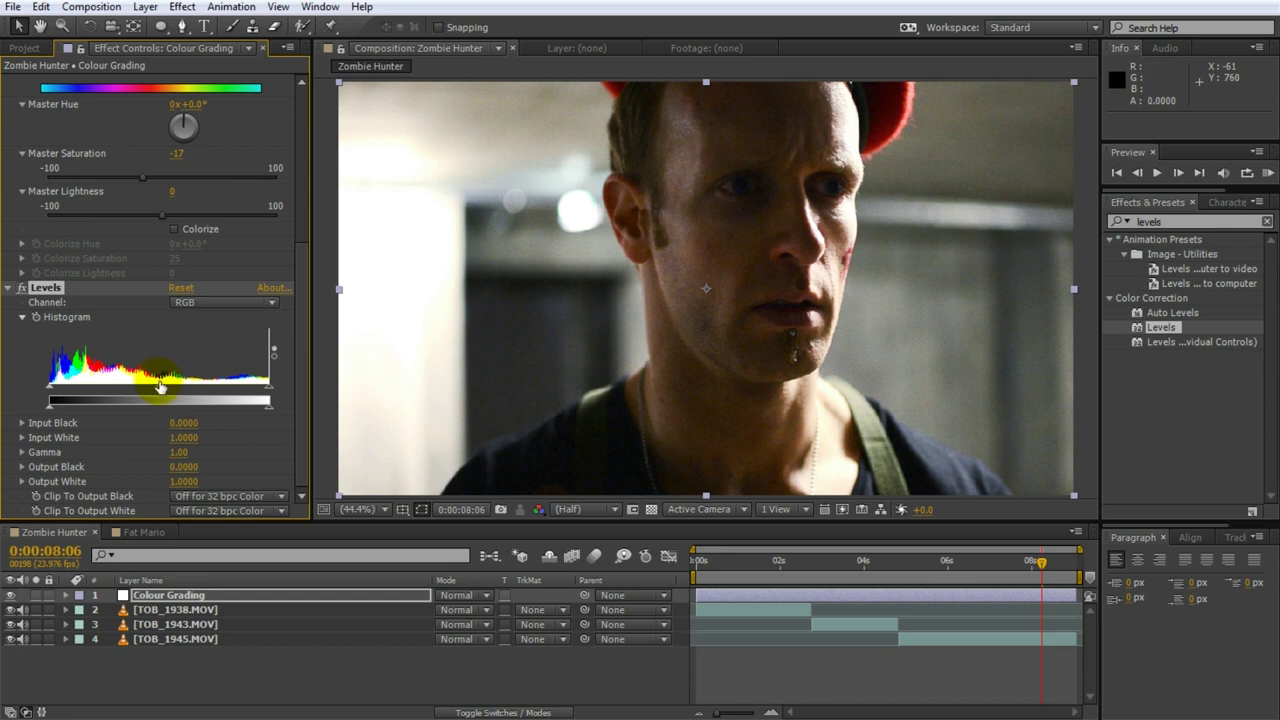
drag(157, 387, 146, 391)
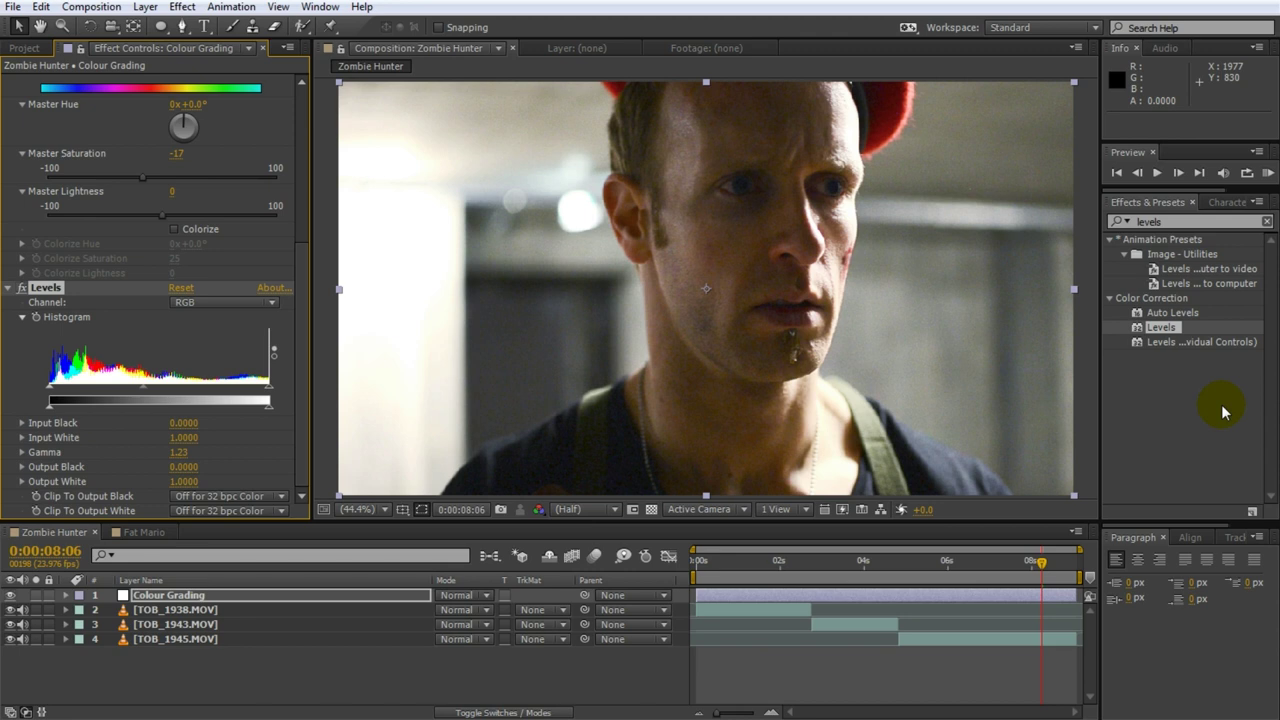
click(12, 598)
click(12, 598)
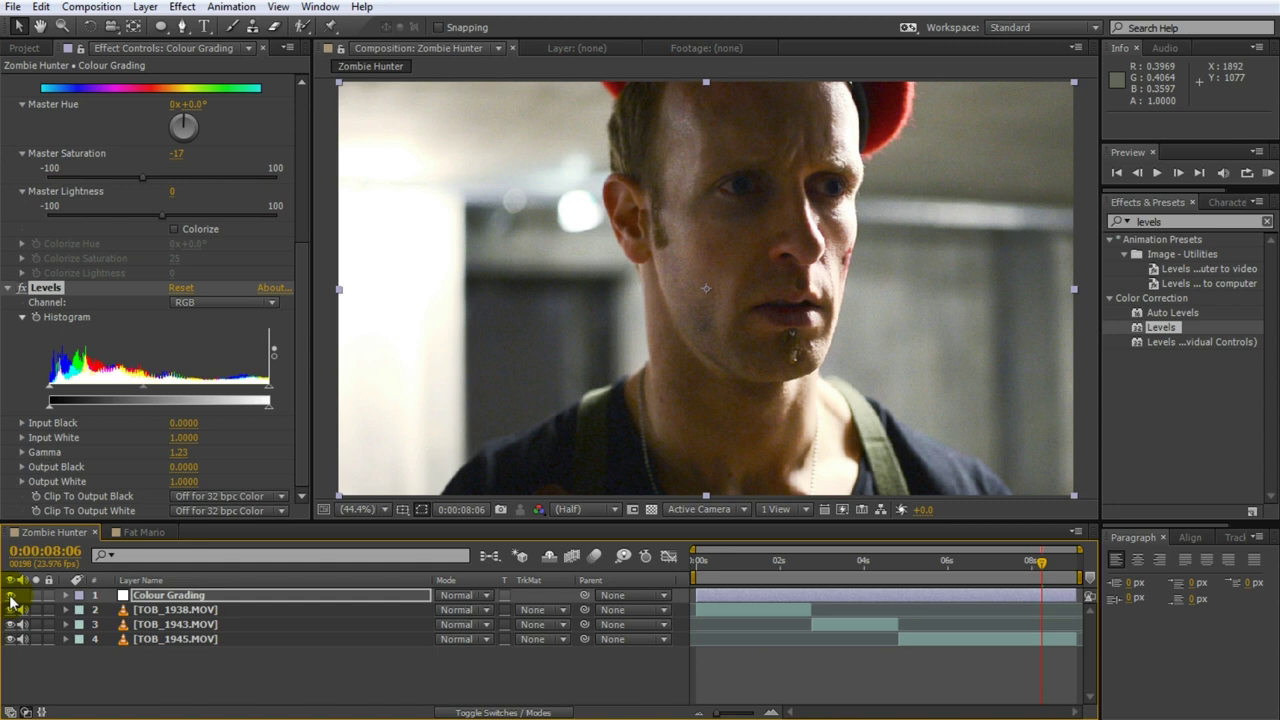
Add a second Curves effect and bend its Red channel into an S-curve
click(1150, 221)
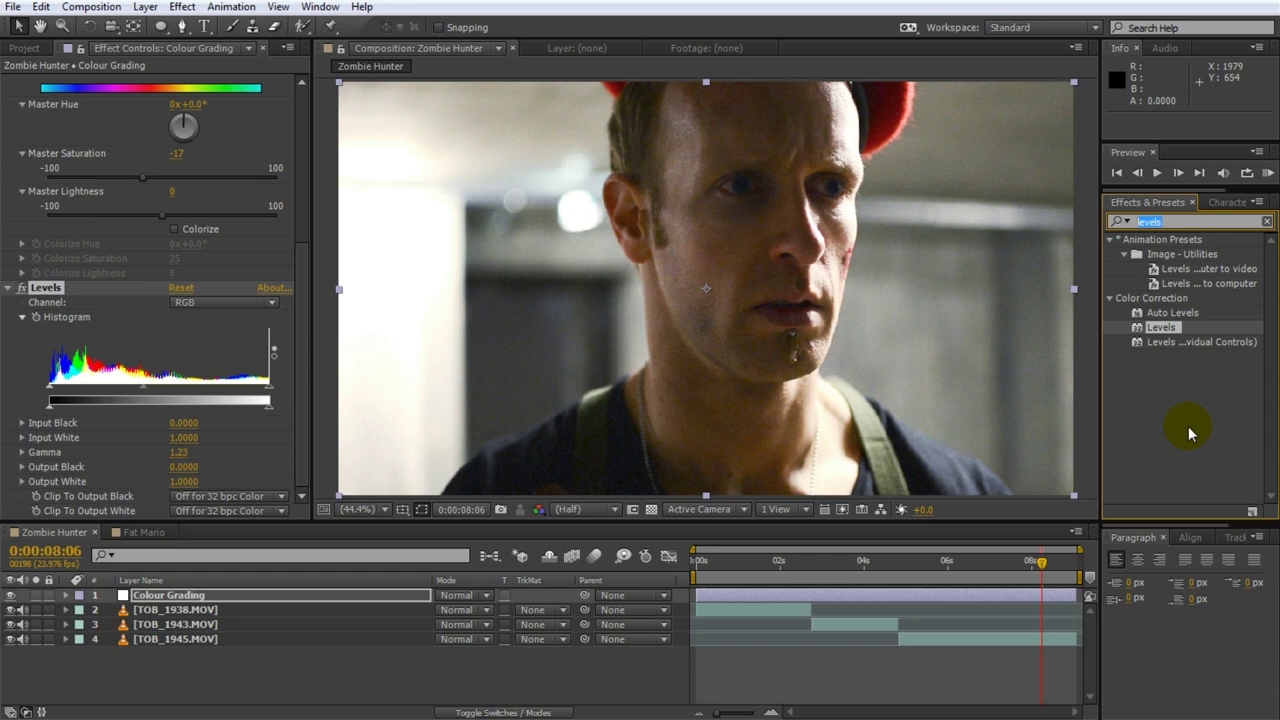
text(curves)
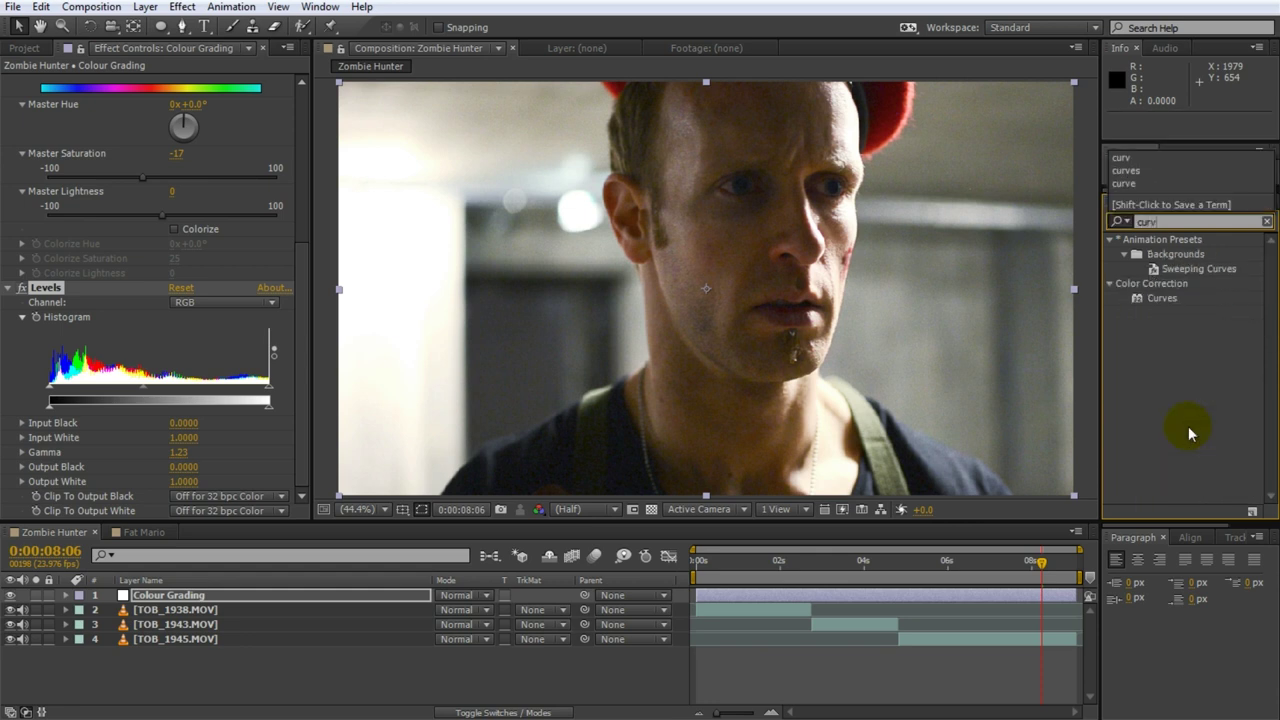
double_click(1161, 297)
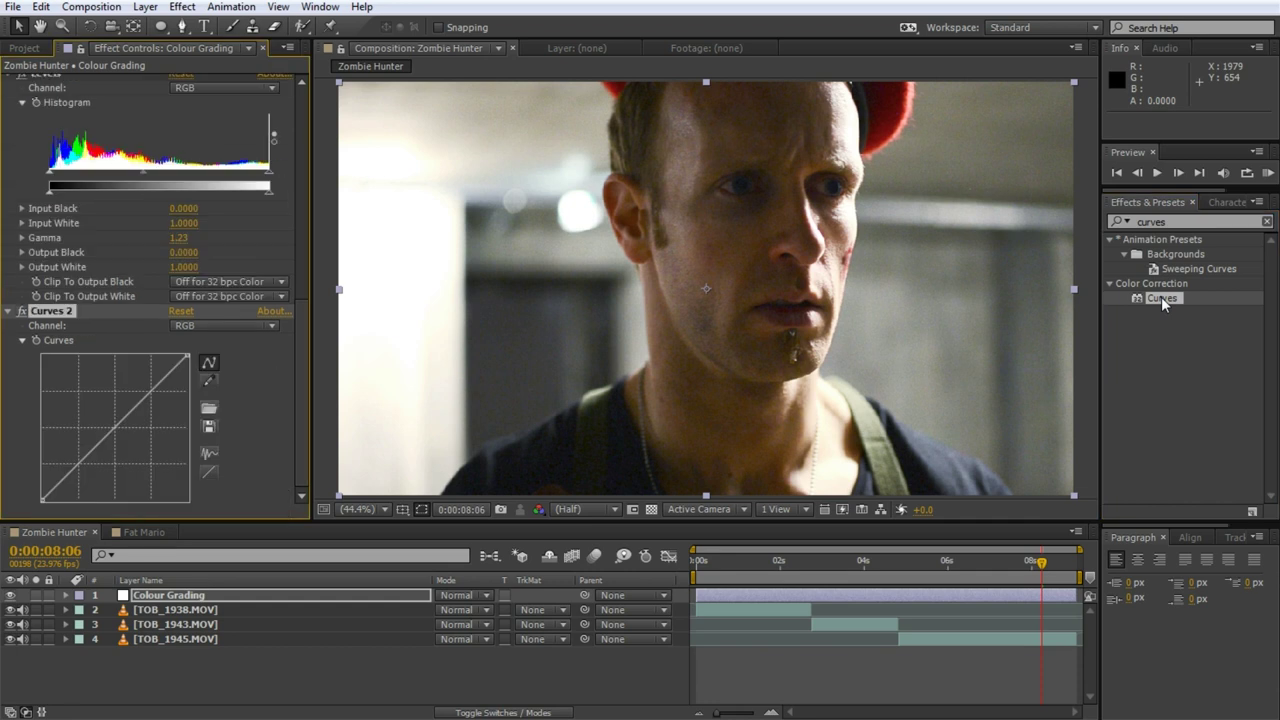
click(223, 322)
click(209, 363)
drag(149, 387, 145, 383)
drag(87, 456, 84, 469)
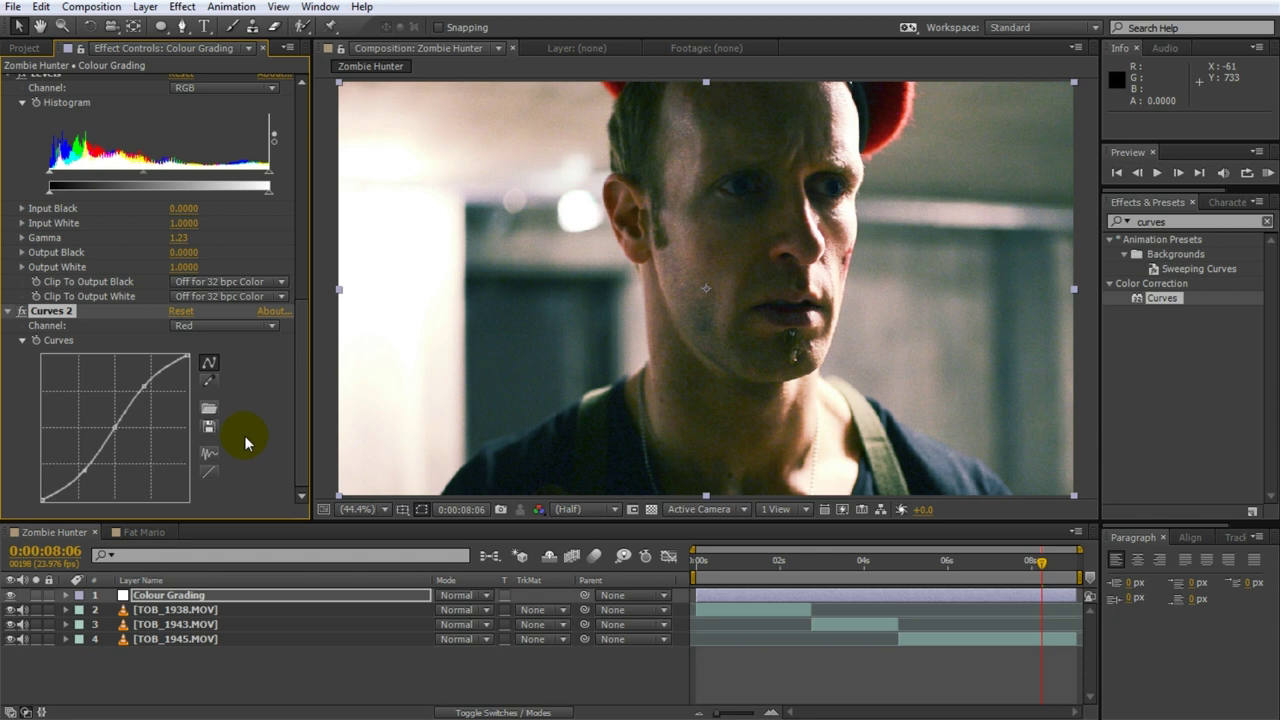
In Curves 2, add points on the Green channel and pull the lower curve down
click(224, 326)
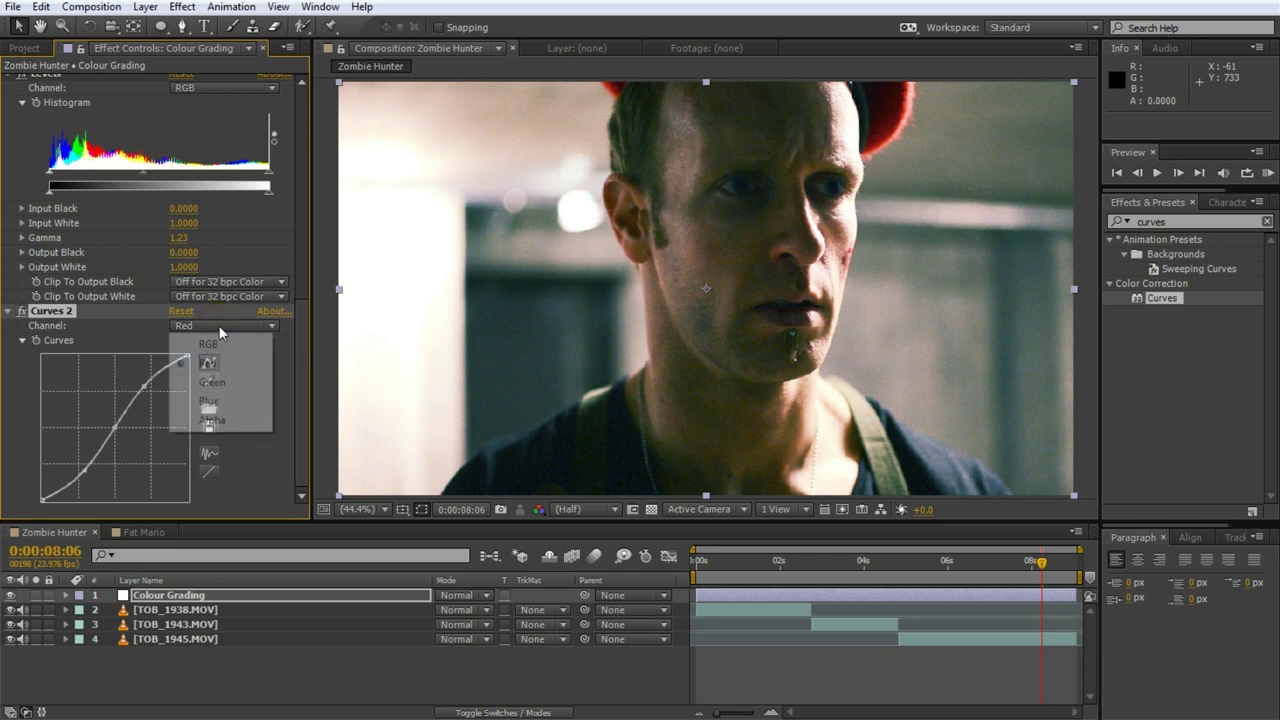
click(216, 379)
drag(89, 431, 112, 428)
click(99, 445)
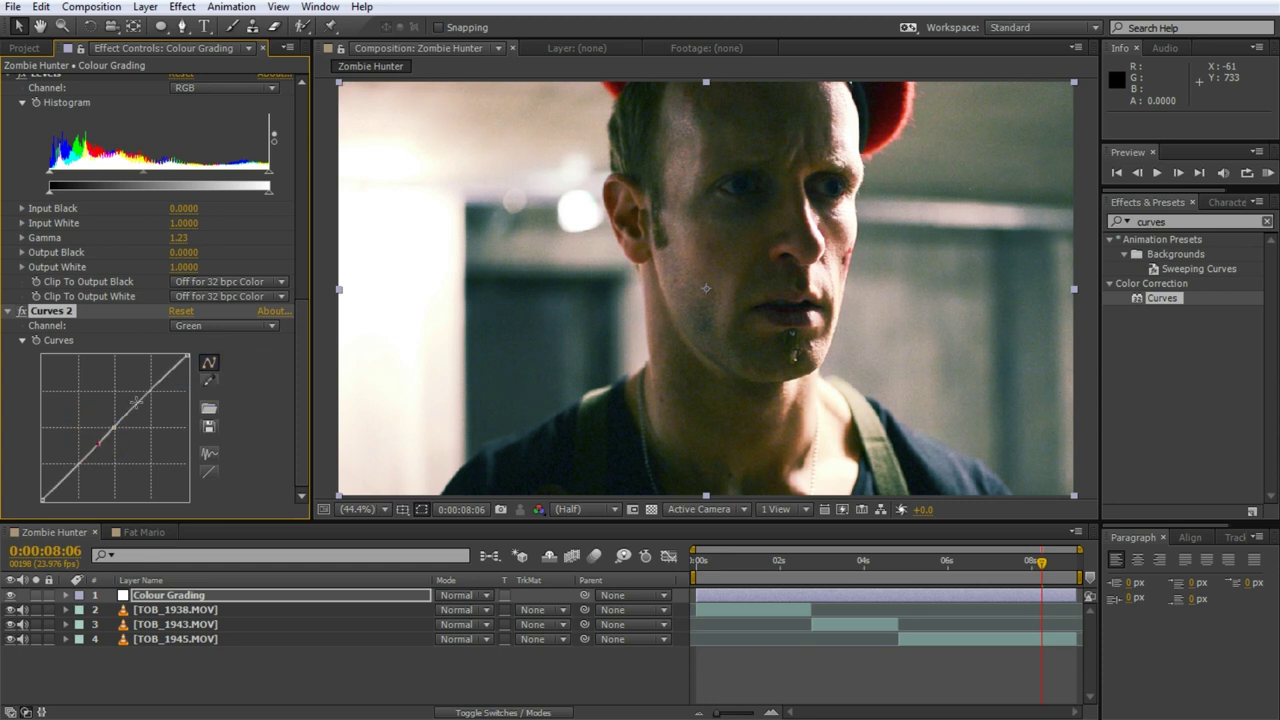
click(130, 408)
click(114, 428)
drag(114, 428, 111, 429)
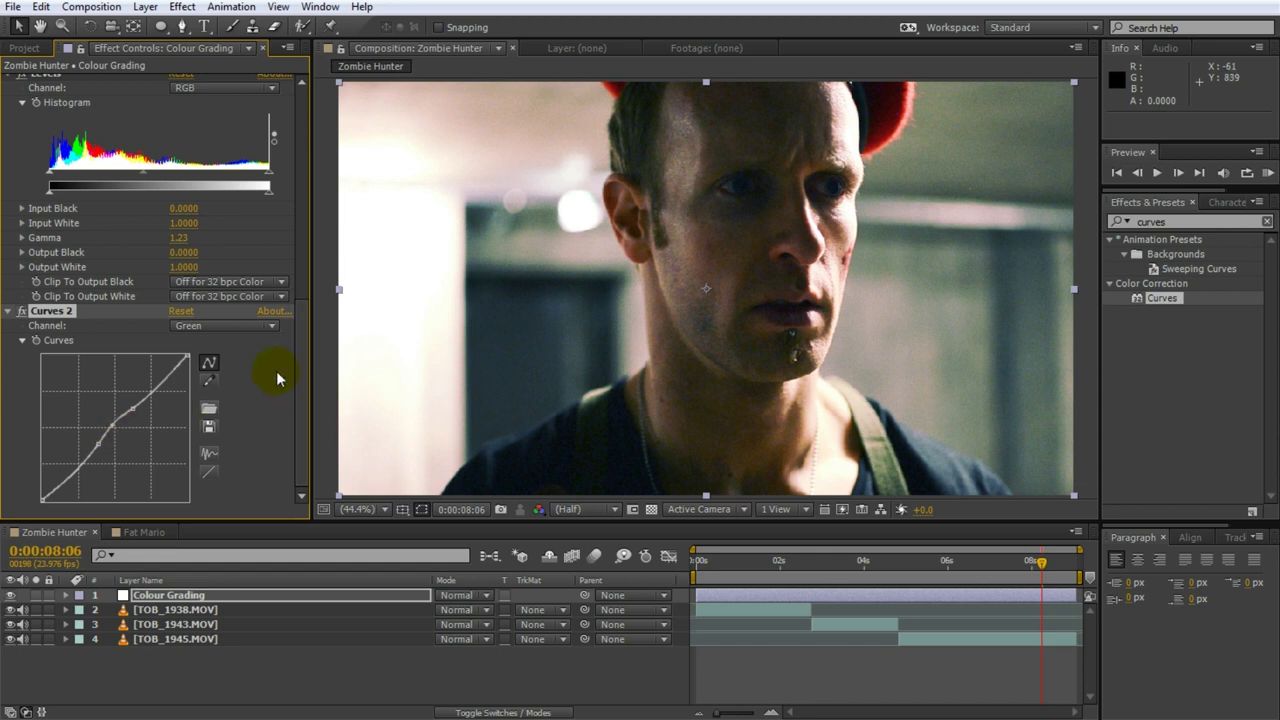
Switch Curves 2 to the Blue channel and lift its midtones
click(248, 326)
click(212, 402)
click(83, 458)
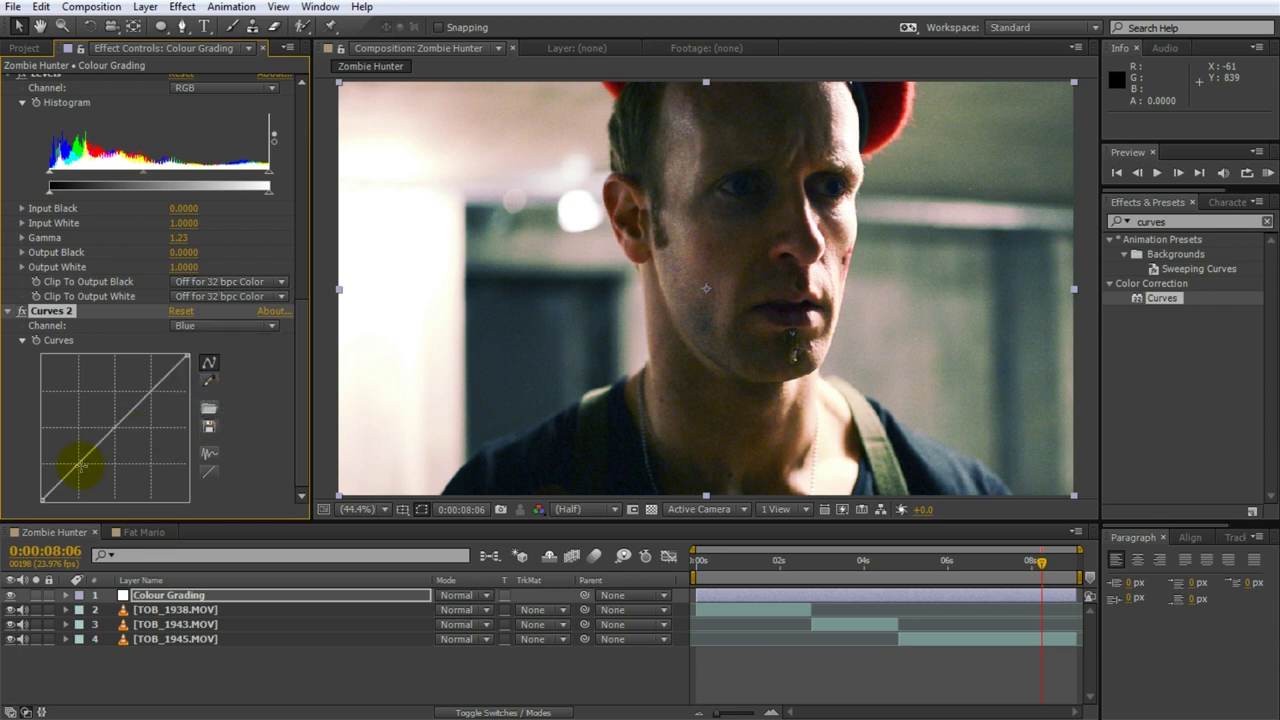
drag(68, 478, 62, 477)
click(106, 429)
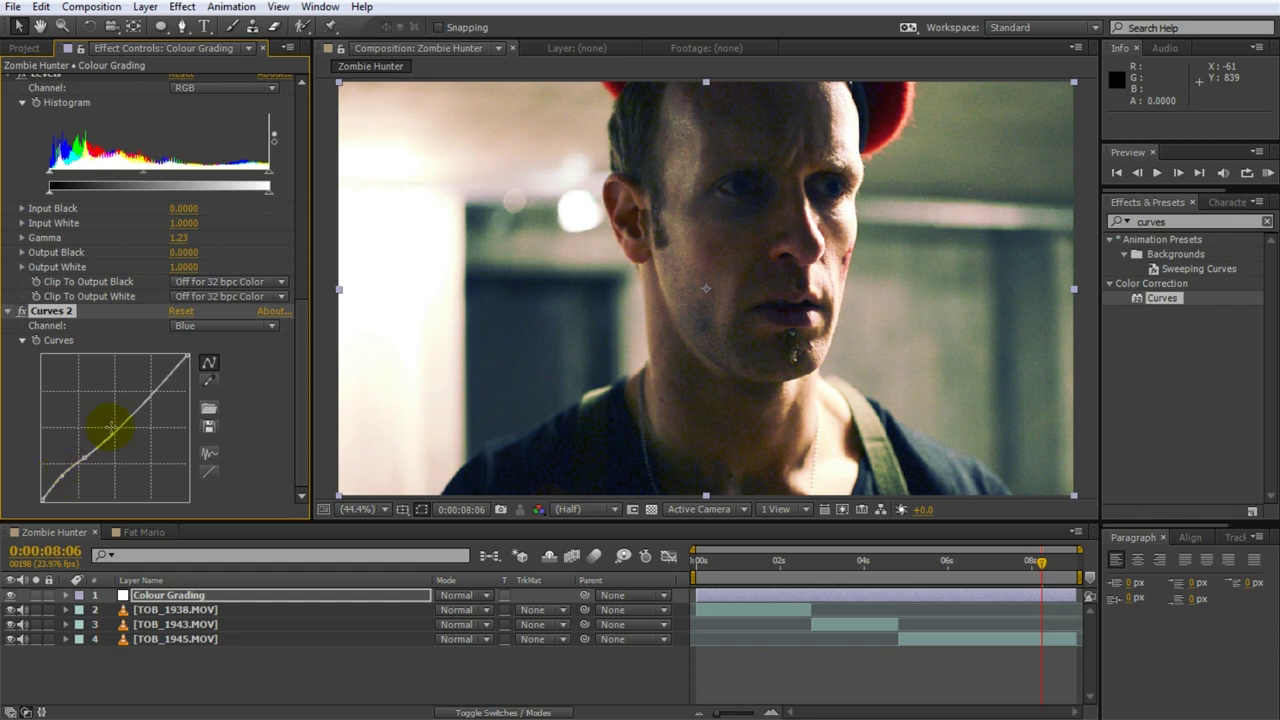
drag(125, 428, 131, 418)
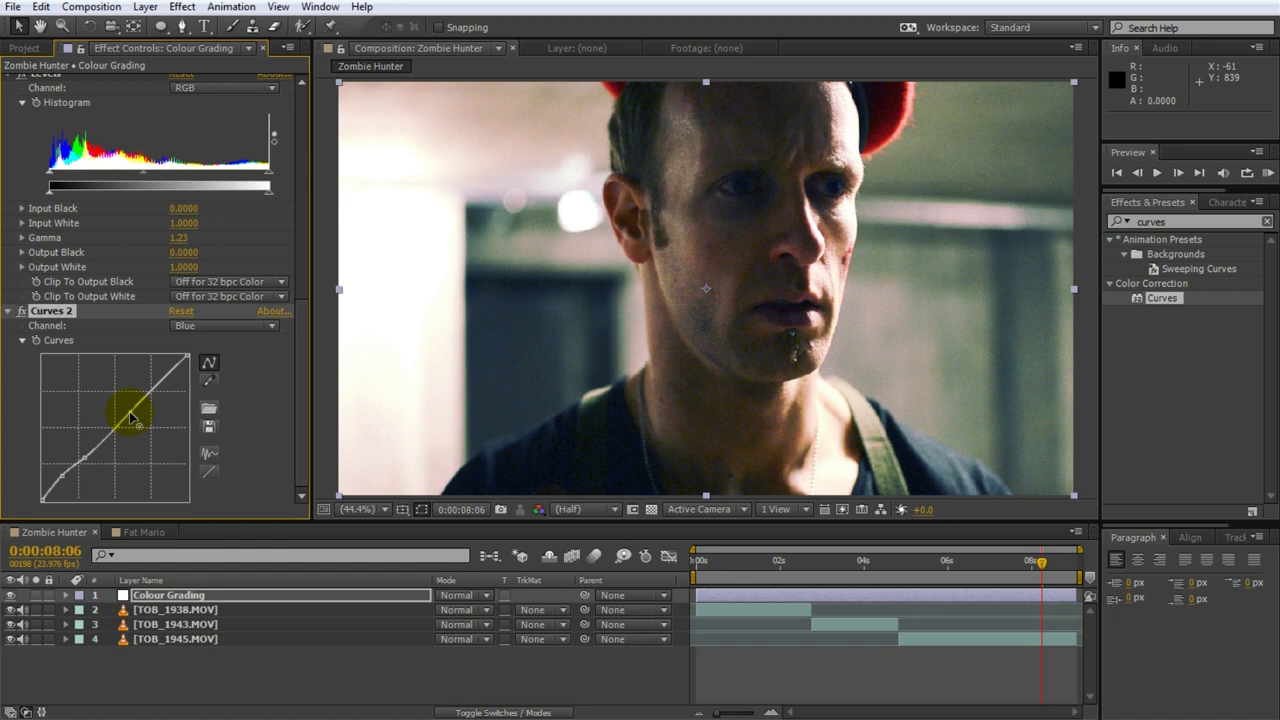
Toggle Curves 2 off and on to compare the cooler grade
click(21, 312)
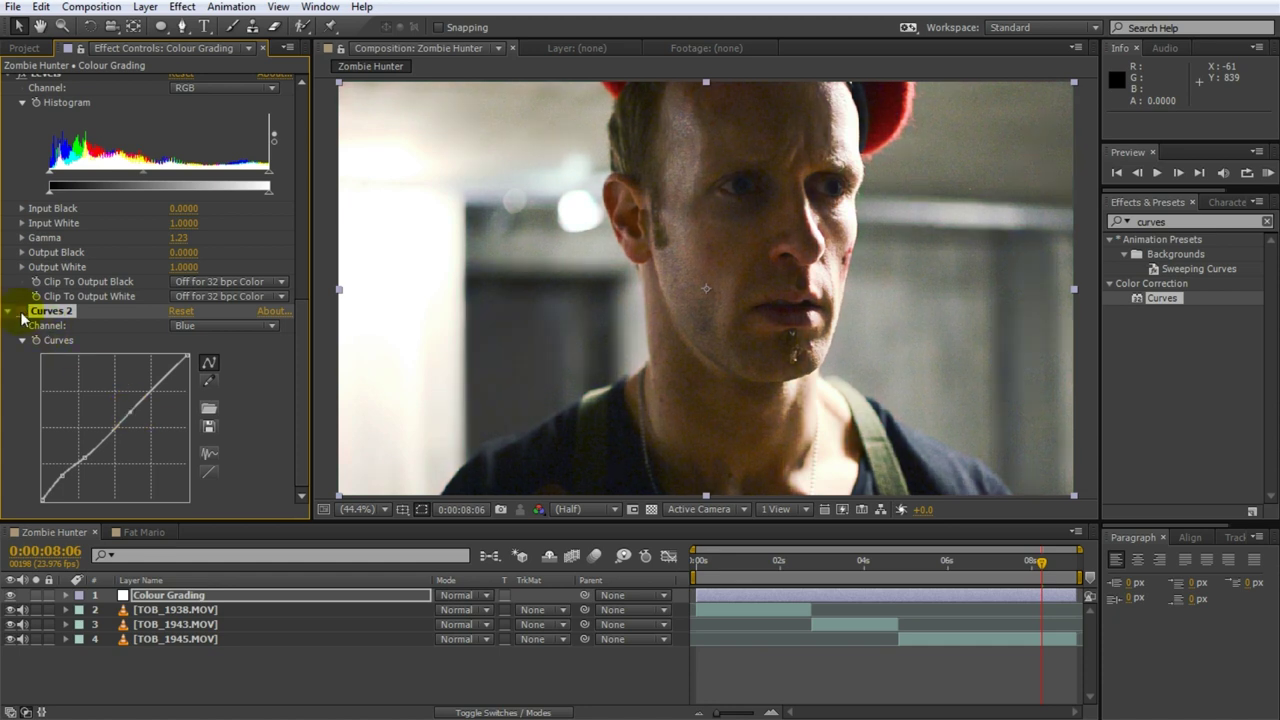
click(21, 313)
click(21, 313)
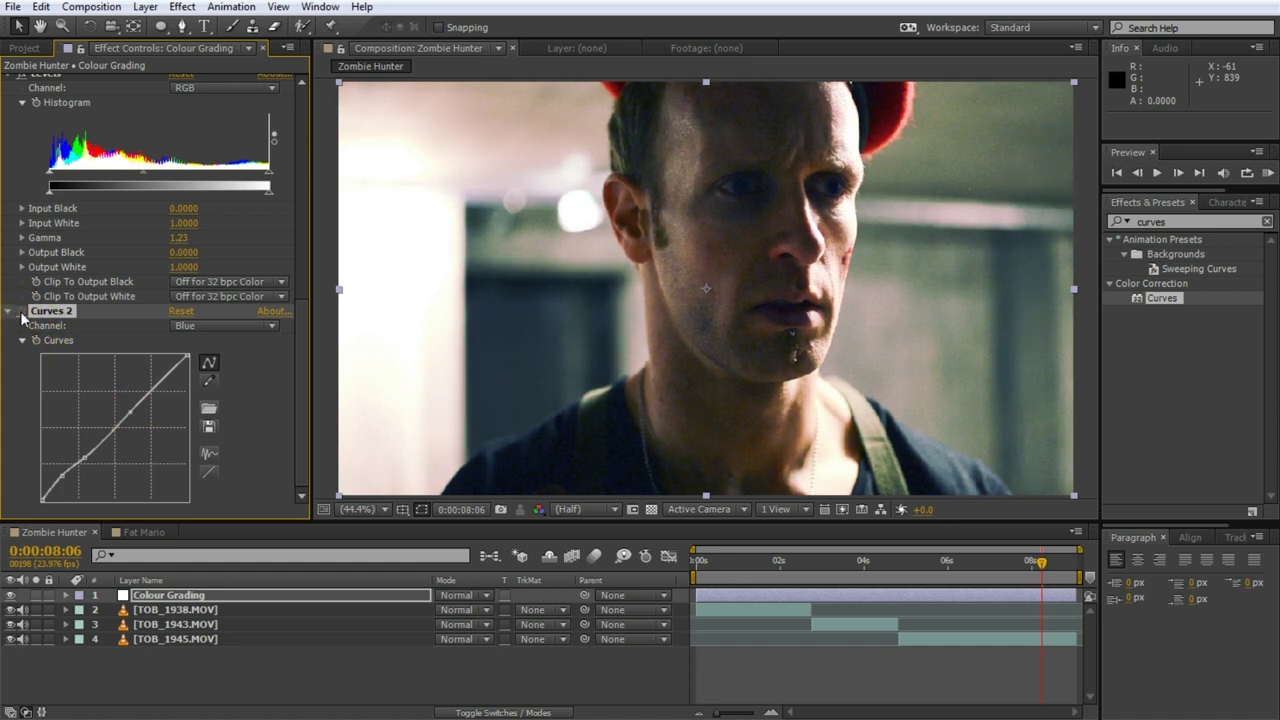
click(21, 313)
click(129, 410)
click(243, 420)
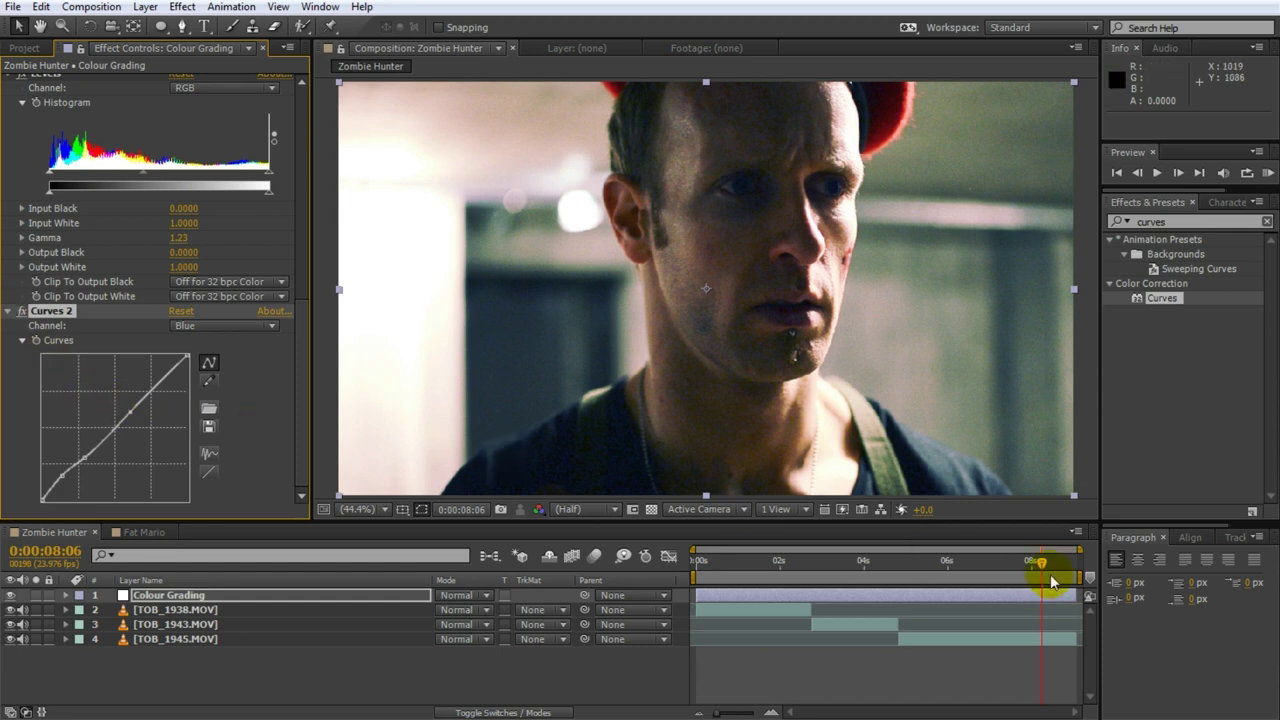
Go back to the frame around 06:01 and pull Curves 2's Red curve down
drag(1042, 566, 852, 598)
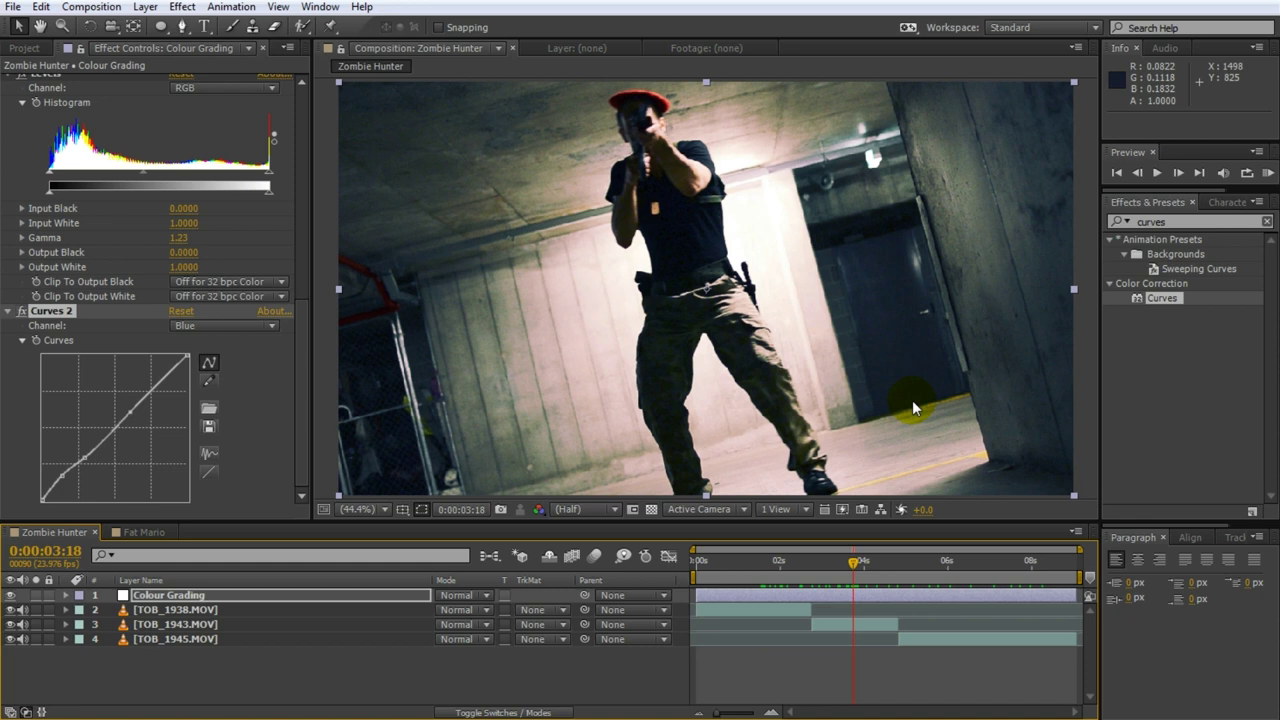
click(241, 327)
click(248, 361)
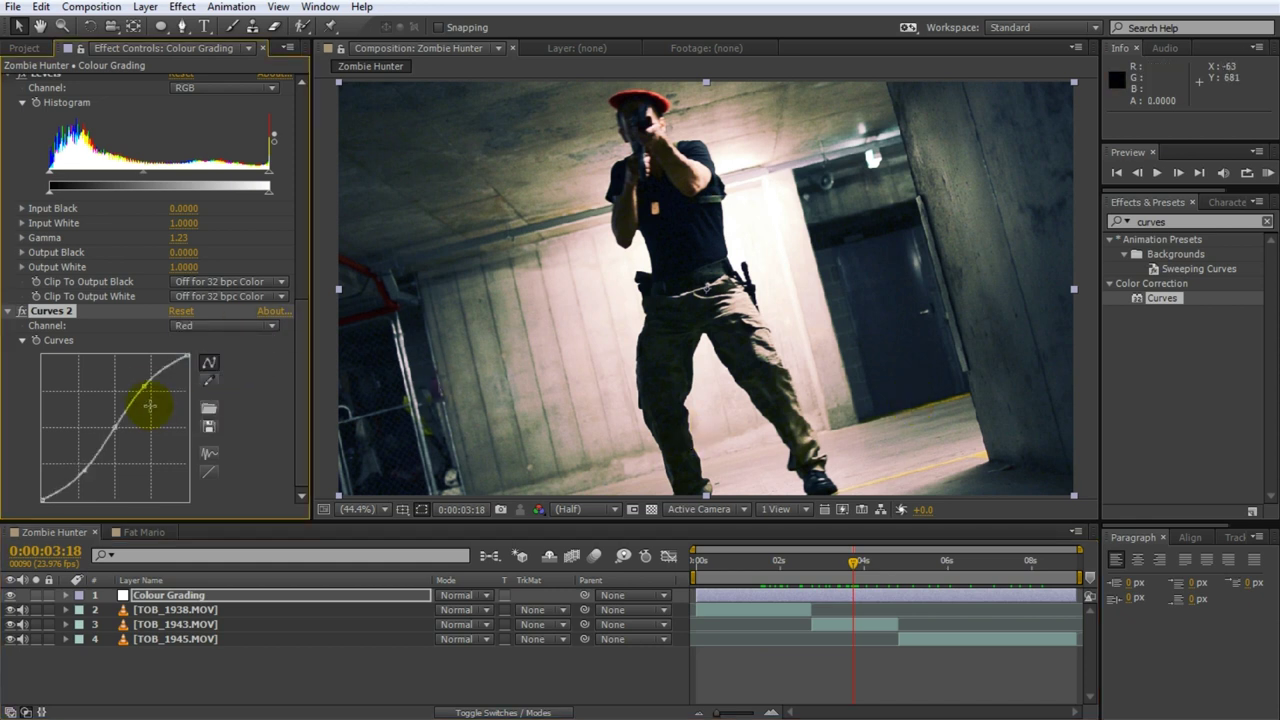
drag(144, 386, 150, 399)
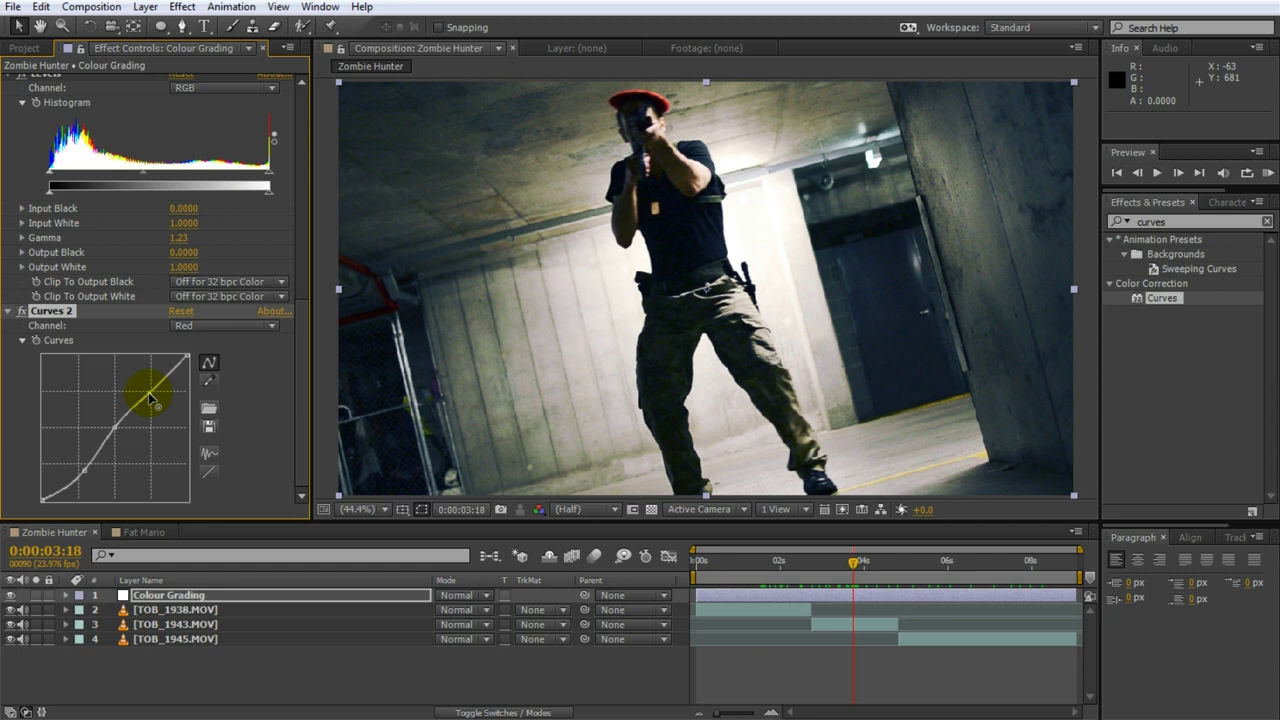
Add a point on the upper Blue curve in Curves 2 and reshape it
click(250, 325)
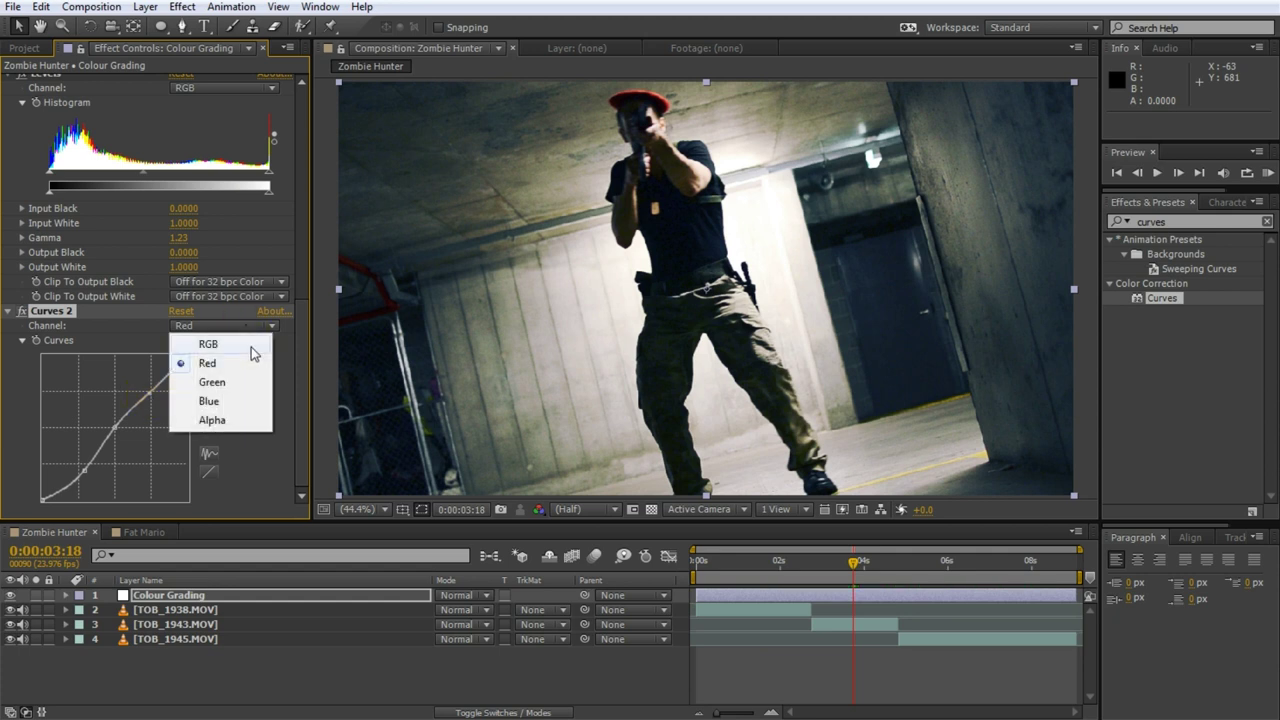
click(212, 402)
click(158, 376)
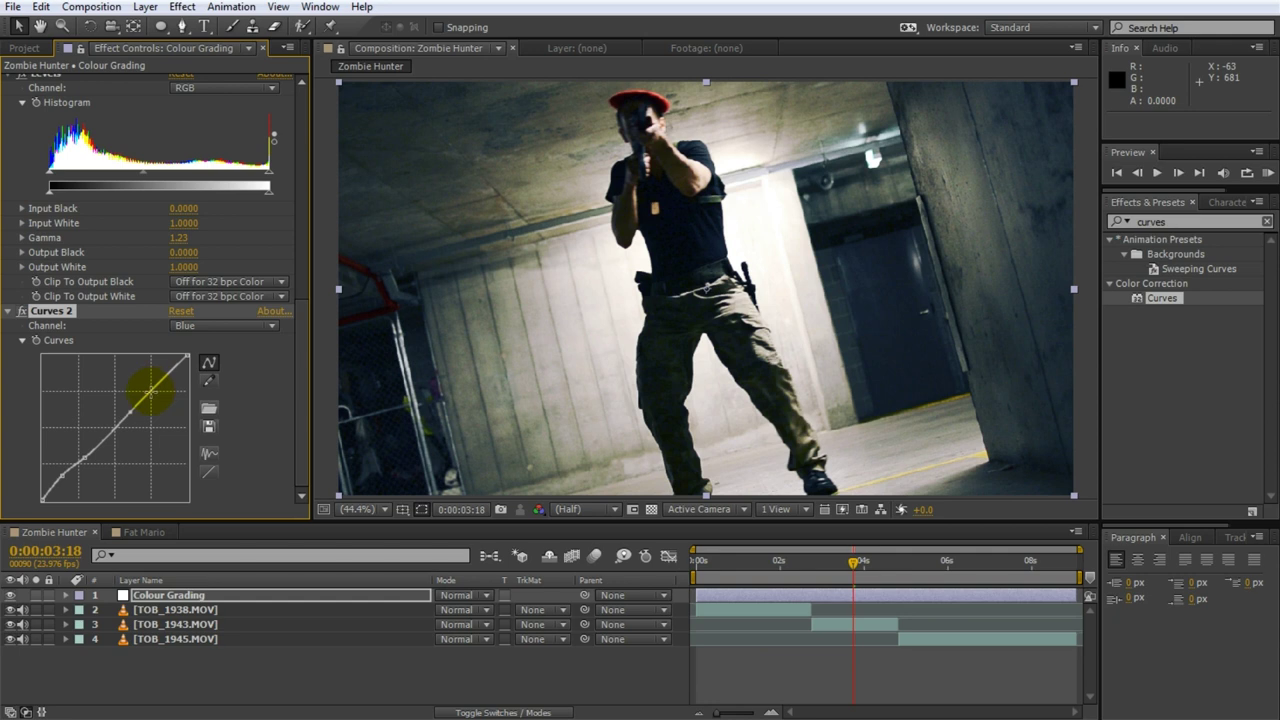
drag(160, 380, 162, 377)
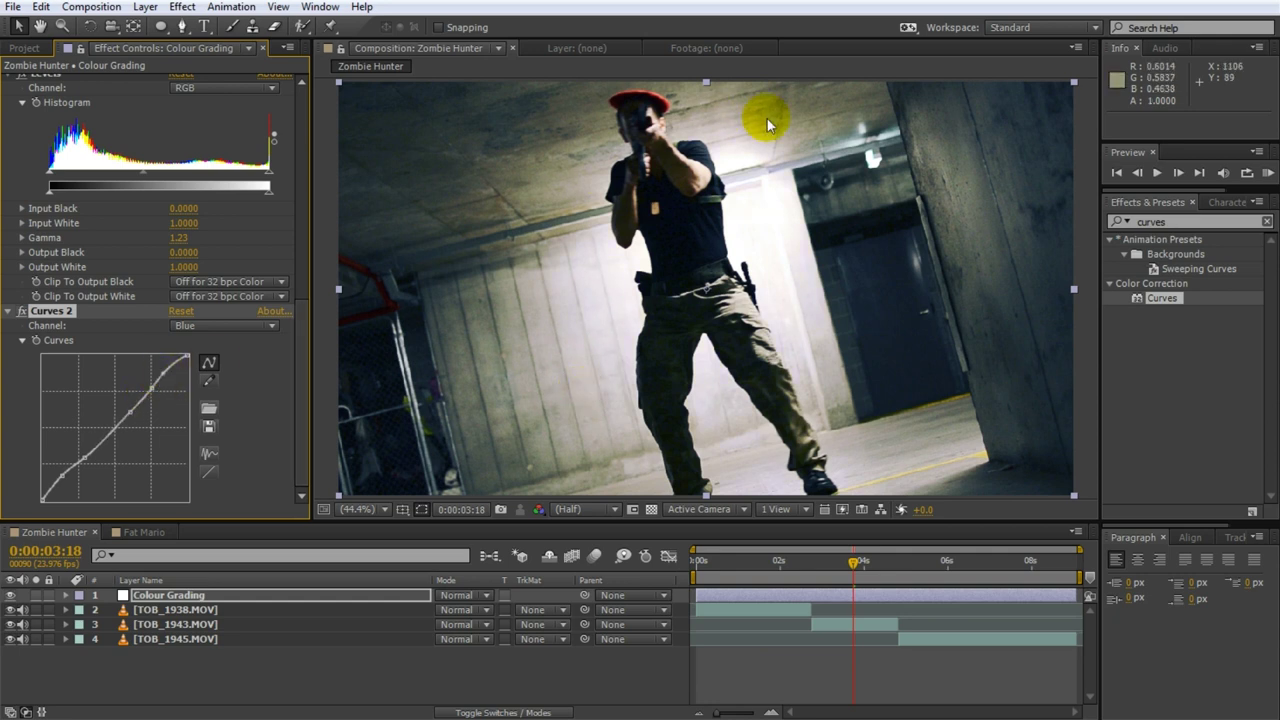
Scrub to a later shot and toggle the Colour Grading layer to compare
click(862, 563)
drag(868, 569, 1036, 568)
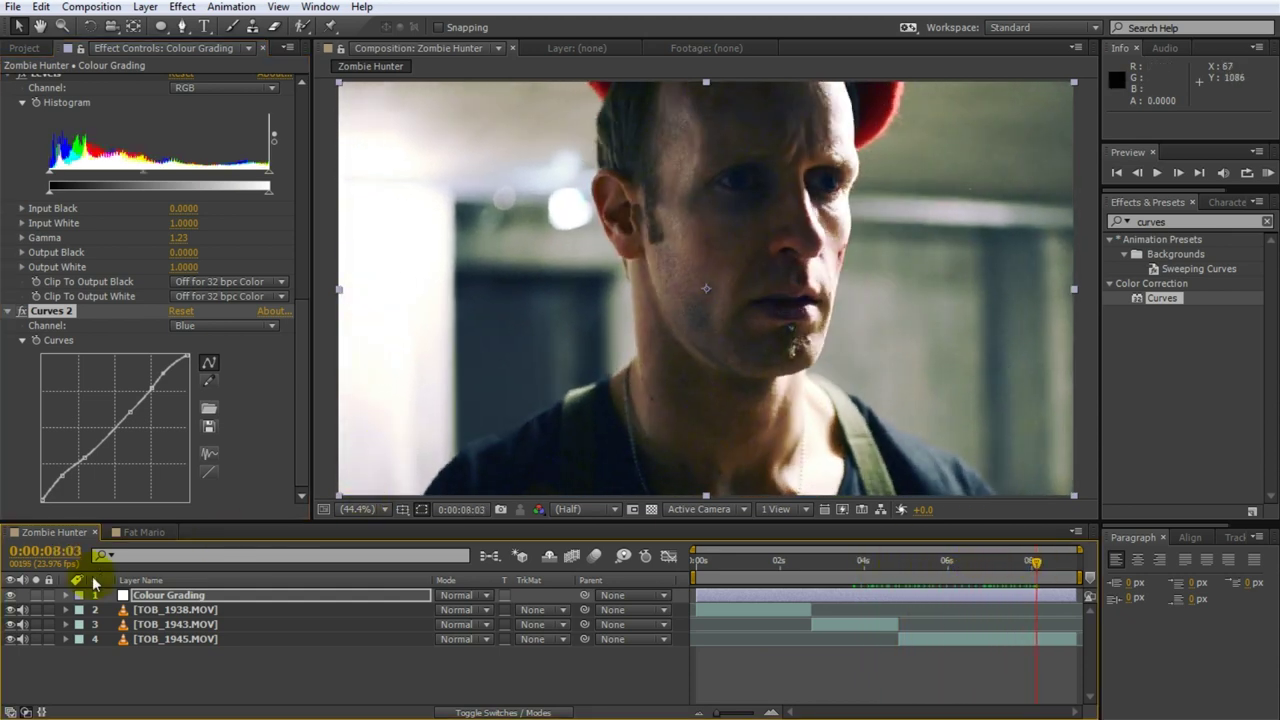
click(13, 596)
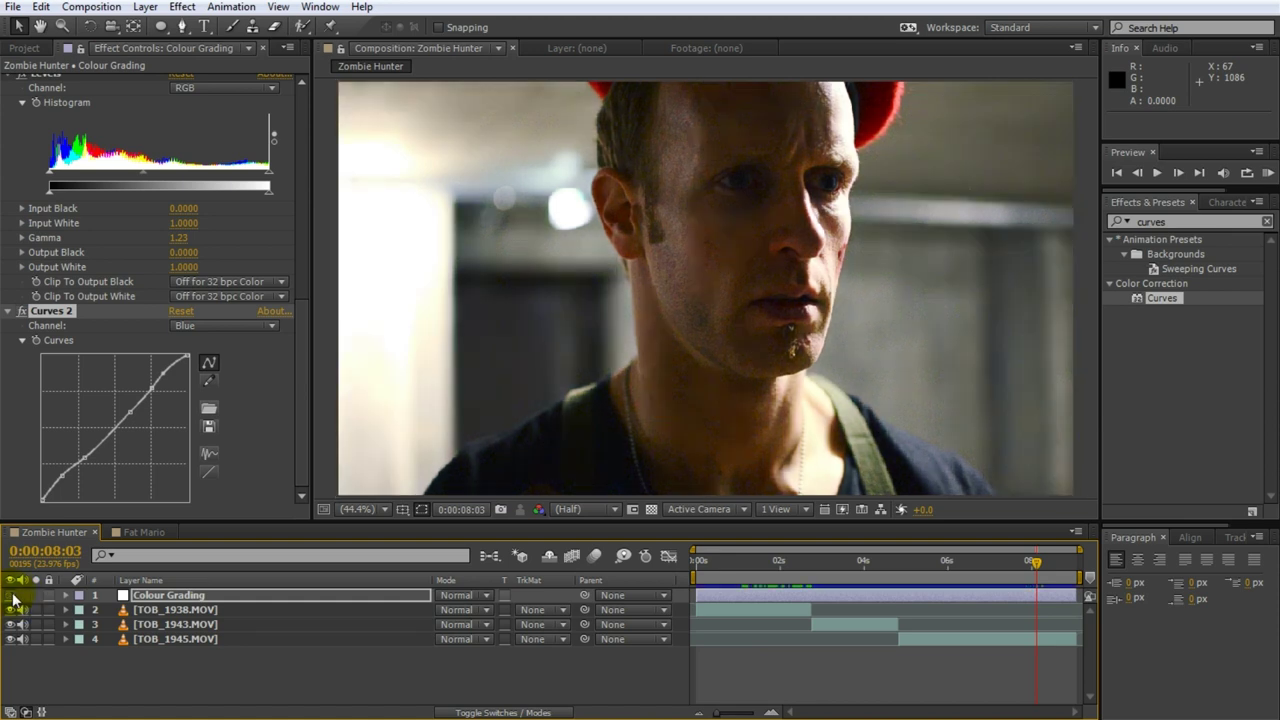
click(13, 596)
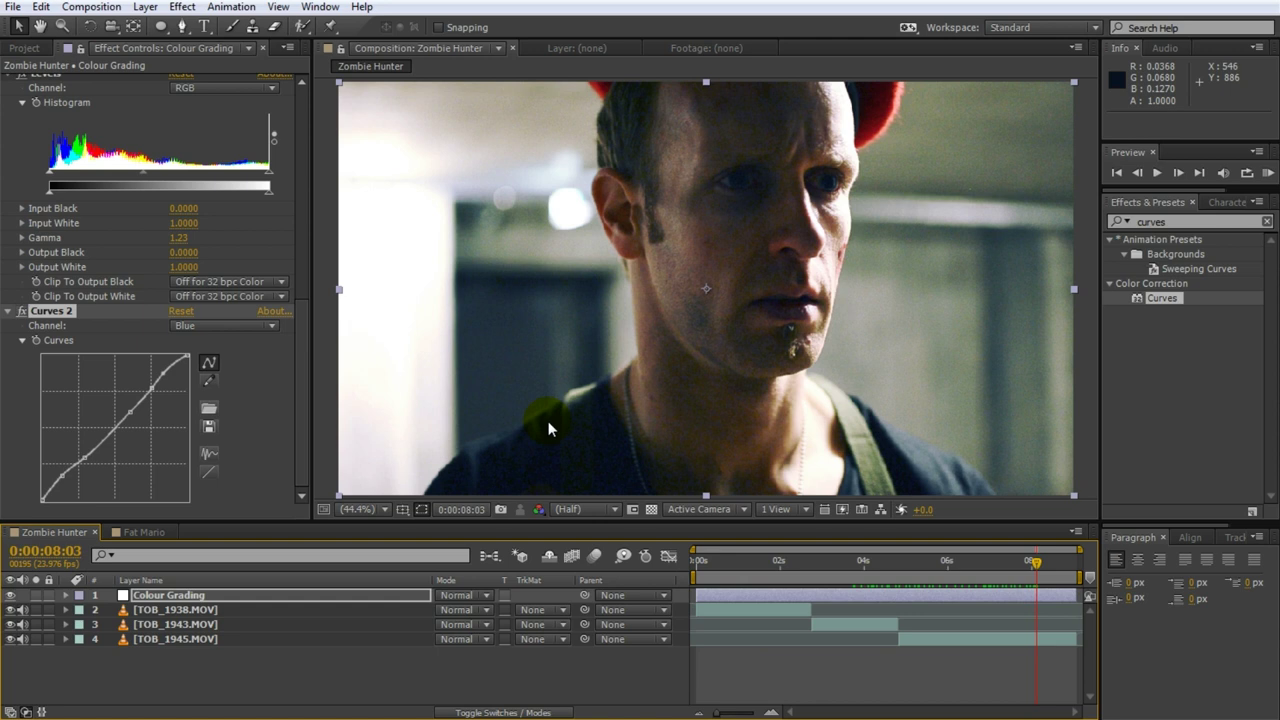
Create a new solid layer named 'Vignette'
click(145, 6)
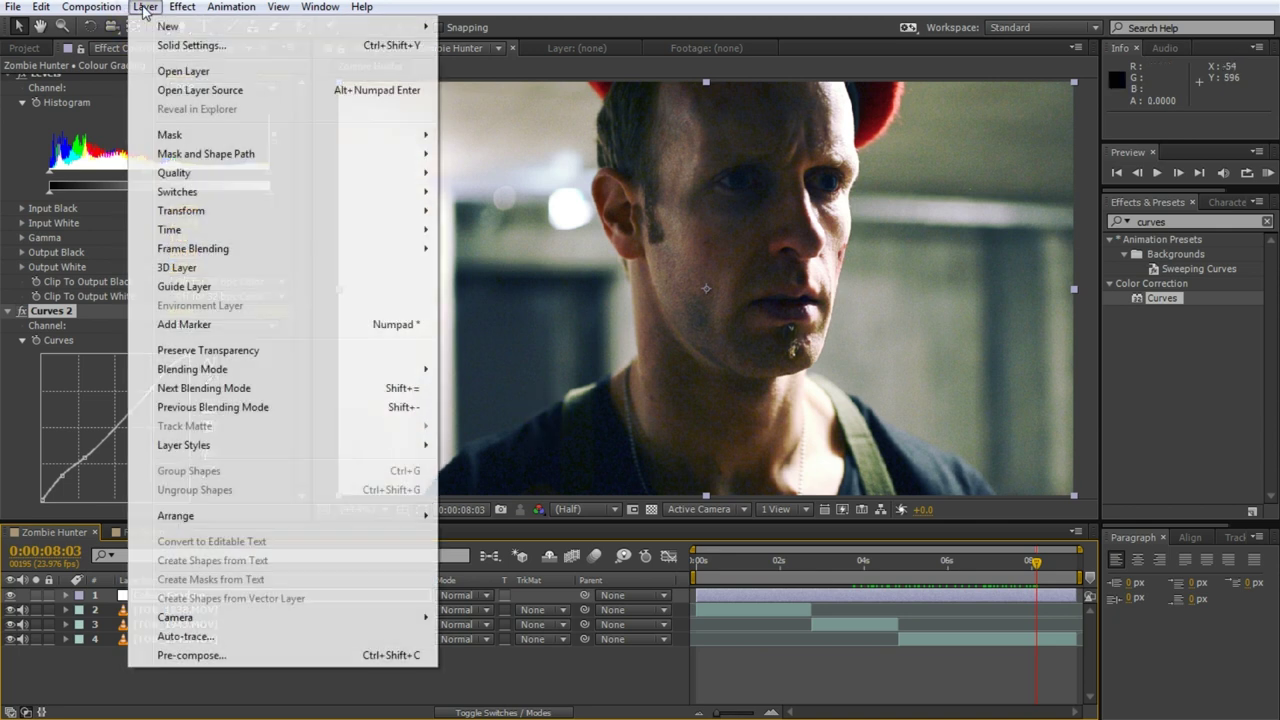
mouse_move(178, 26)
click(478, 45)
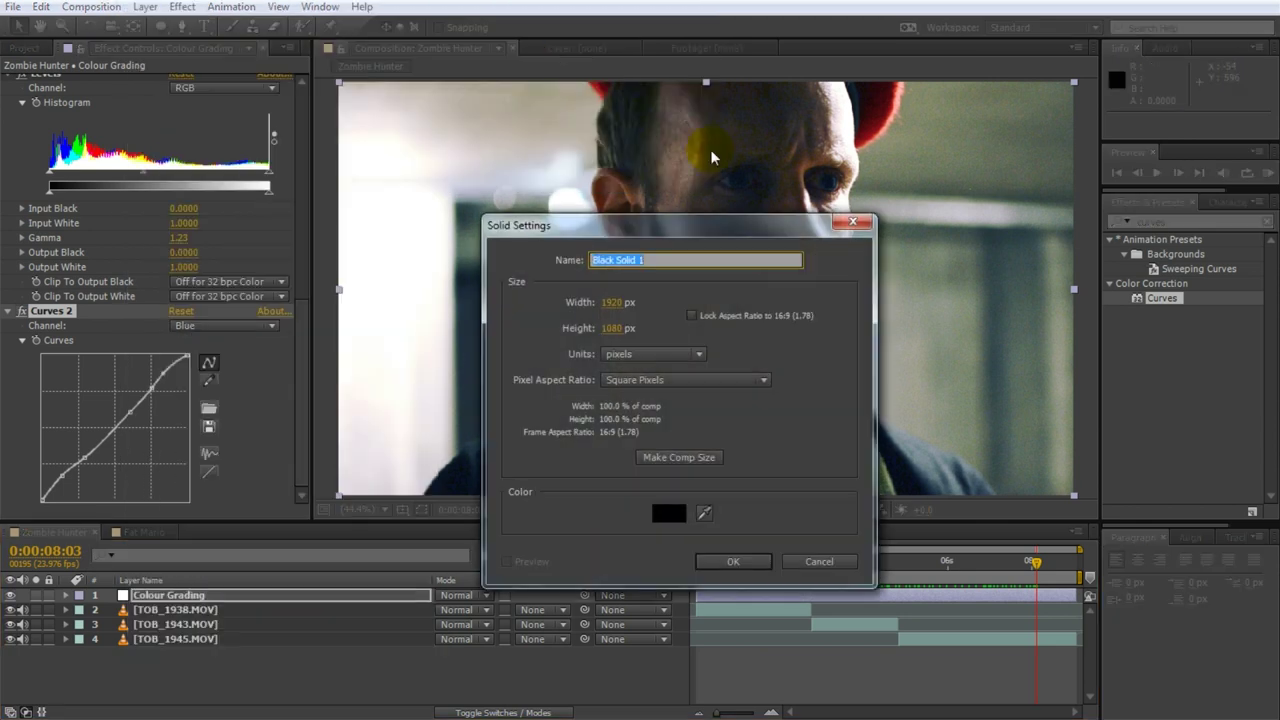
text(Vignette)
click(731, 562)
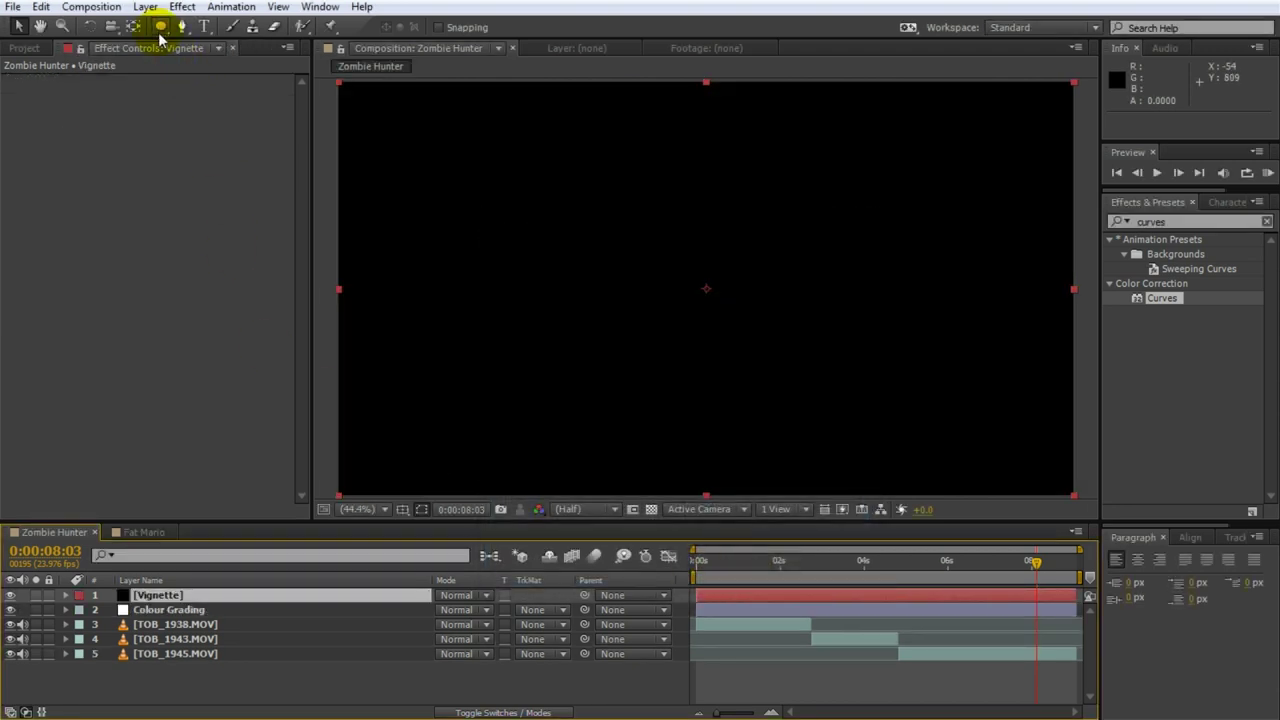
Draw an ellipse mask across the frame and set its mode to Subtract
click(160, 26)
drag(337, 80, 1068, 488)
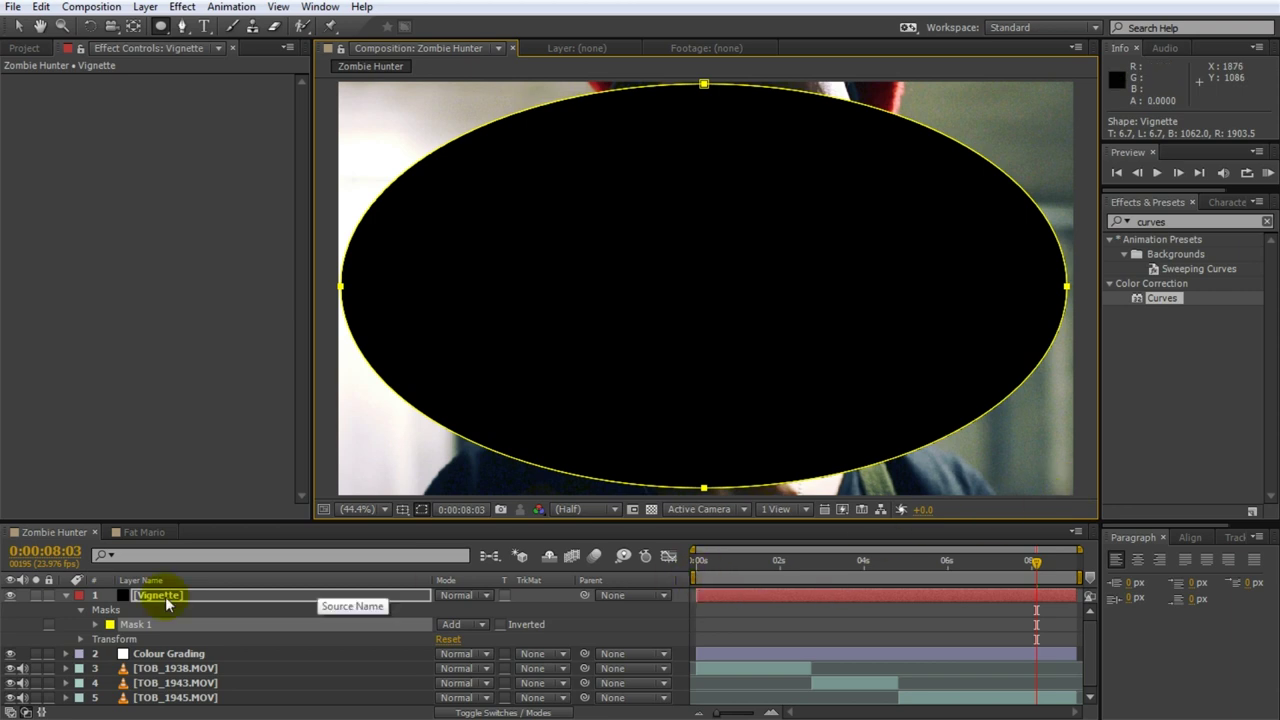
click(96, 624)
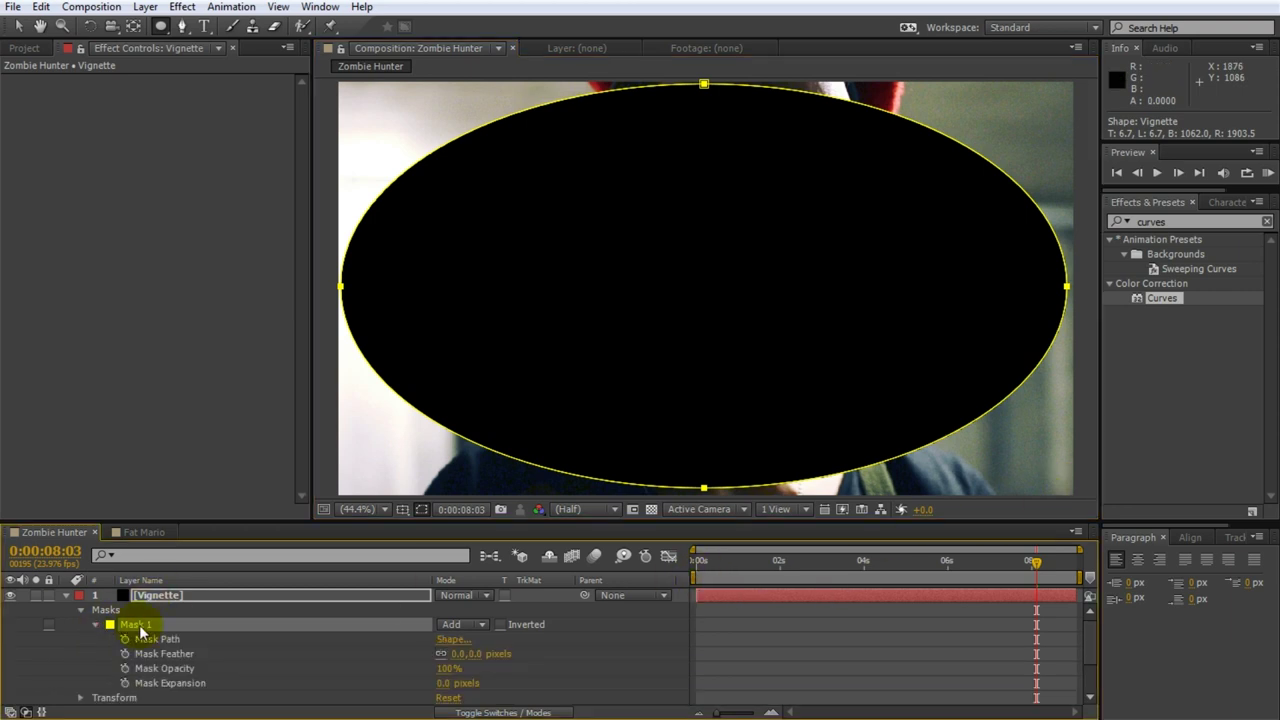
click(462, 624)
click(485, 681)
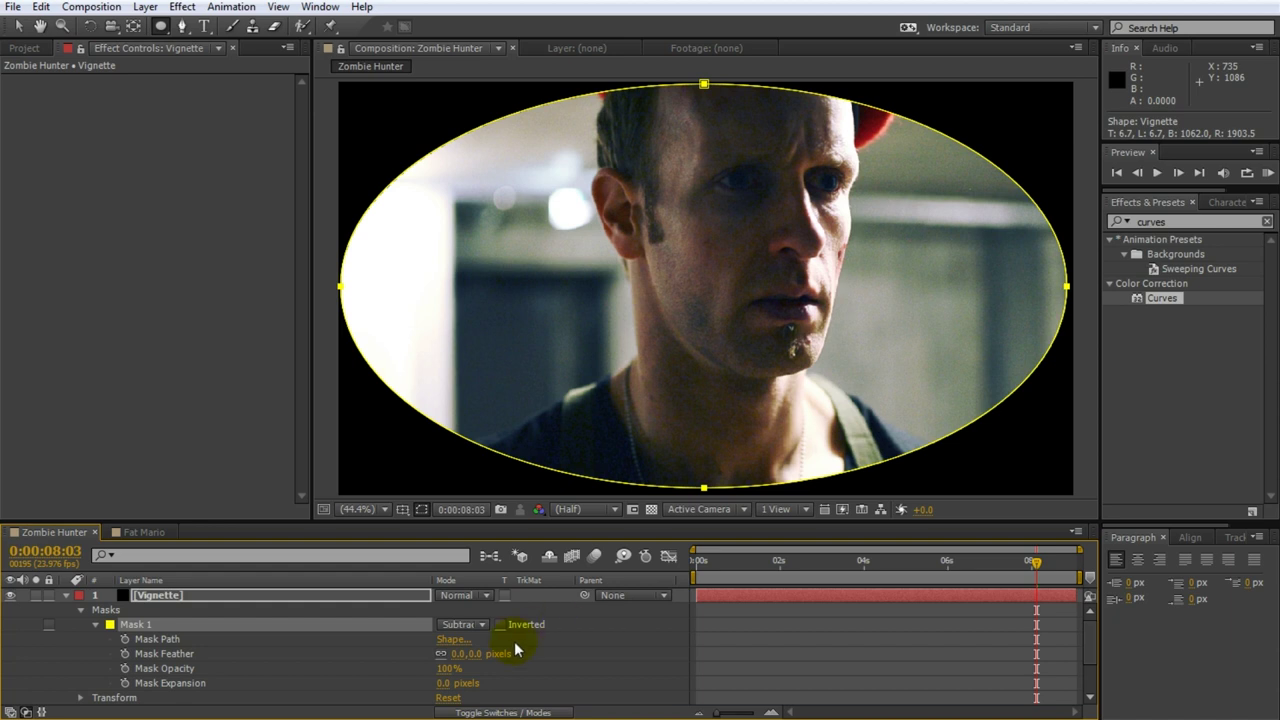
Set Mask Feather to 336 px and Mask Expansion to 159 px
drag(472, 653, 655, 644)
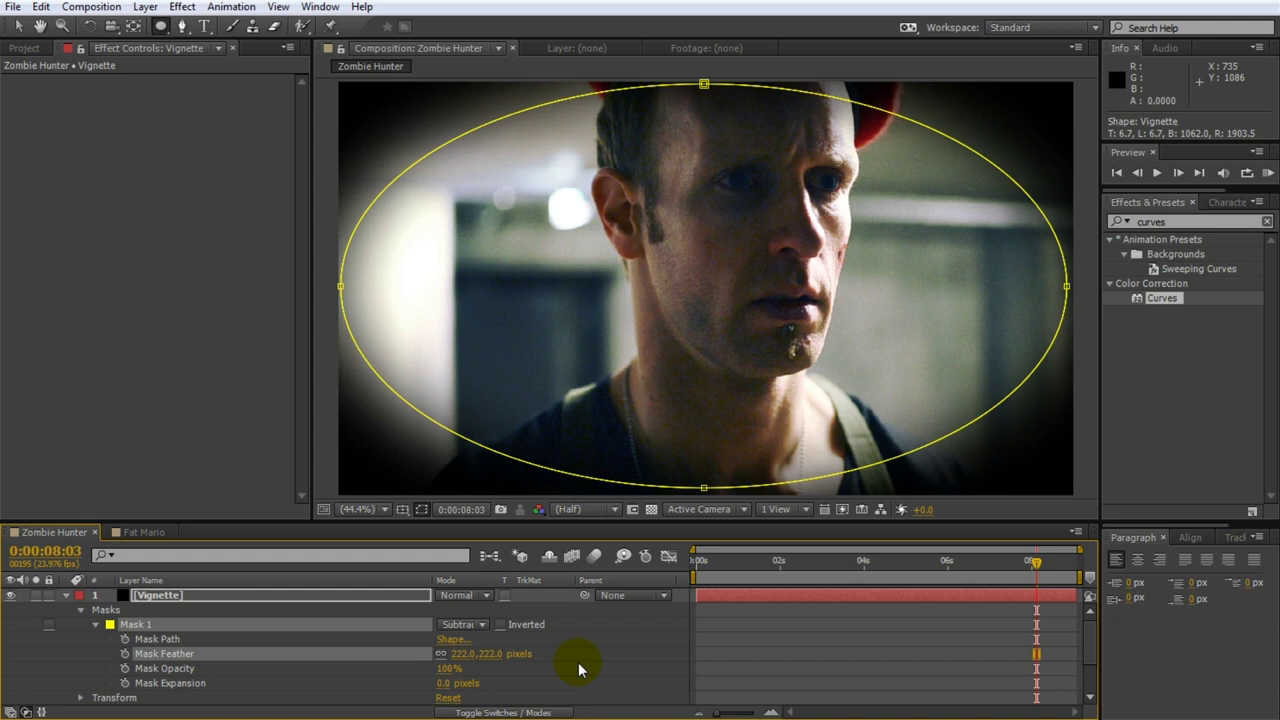
click(443, 683)
drag(443, 683, 543, 684)
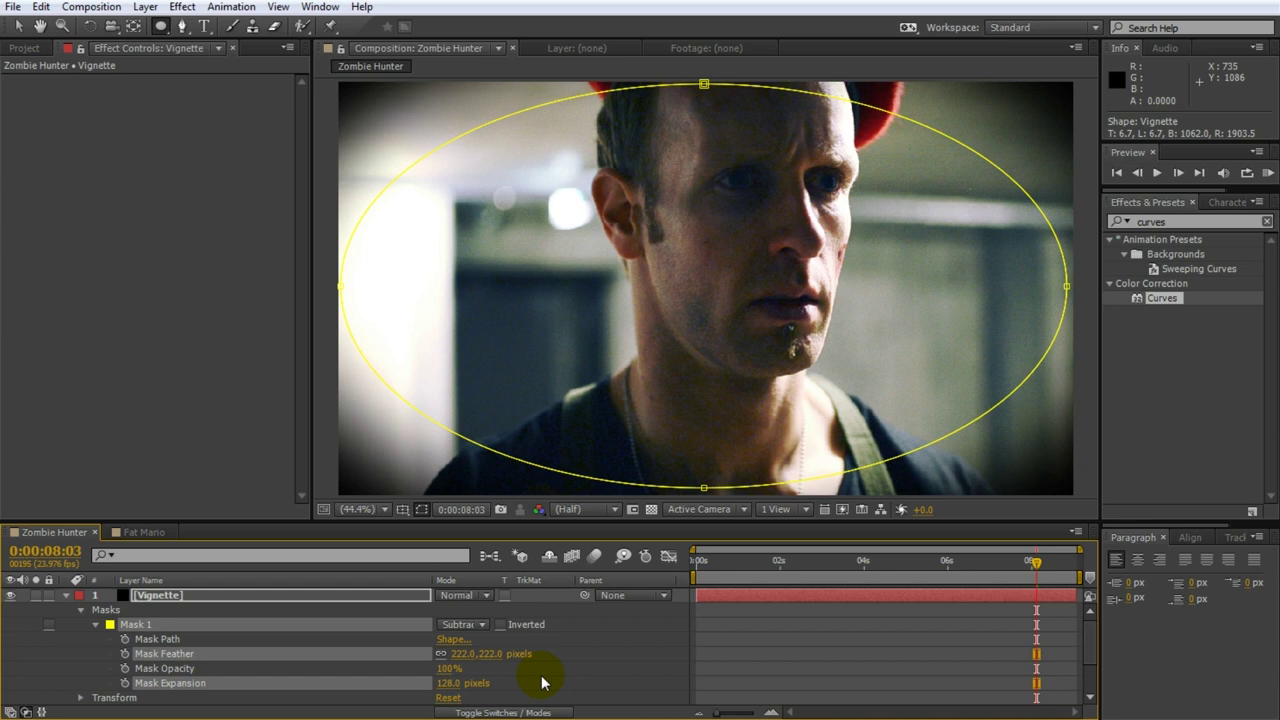
drag(492, 655, 580, 641)
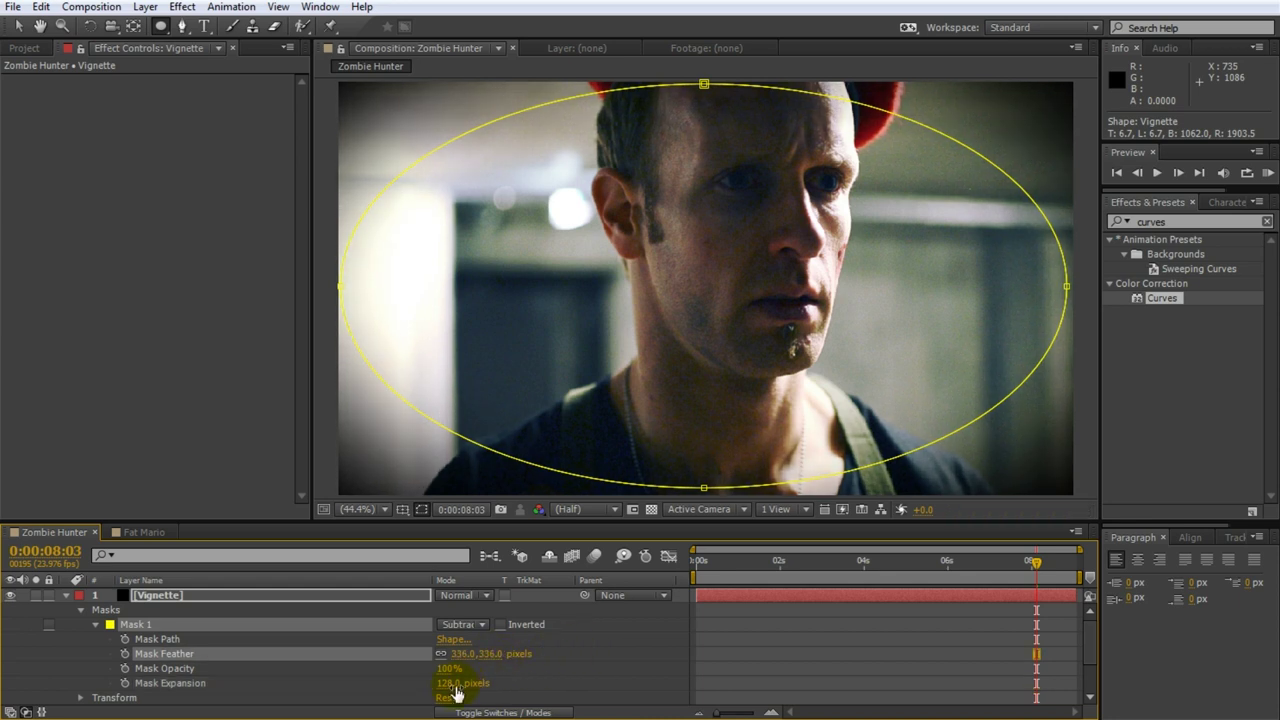
drag(455, 690, 486, 684)
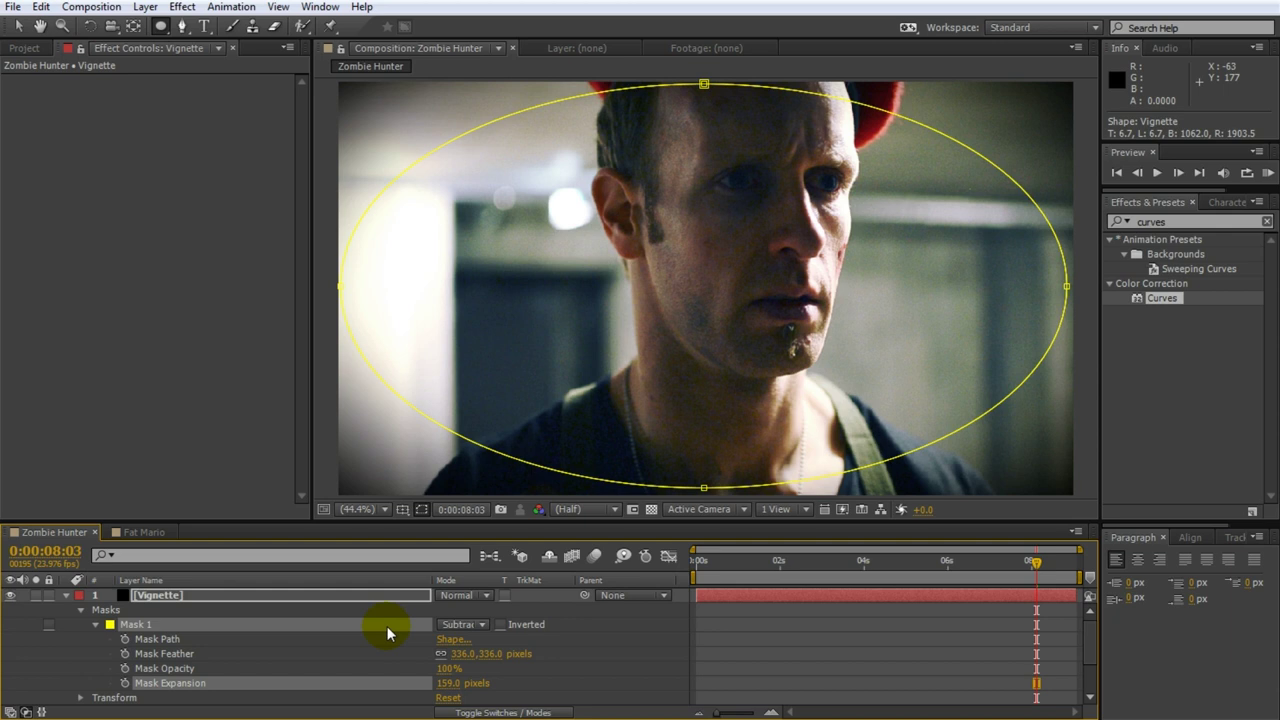
click(330, 594)
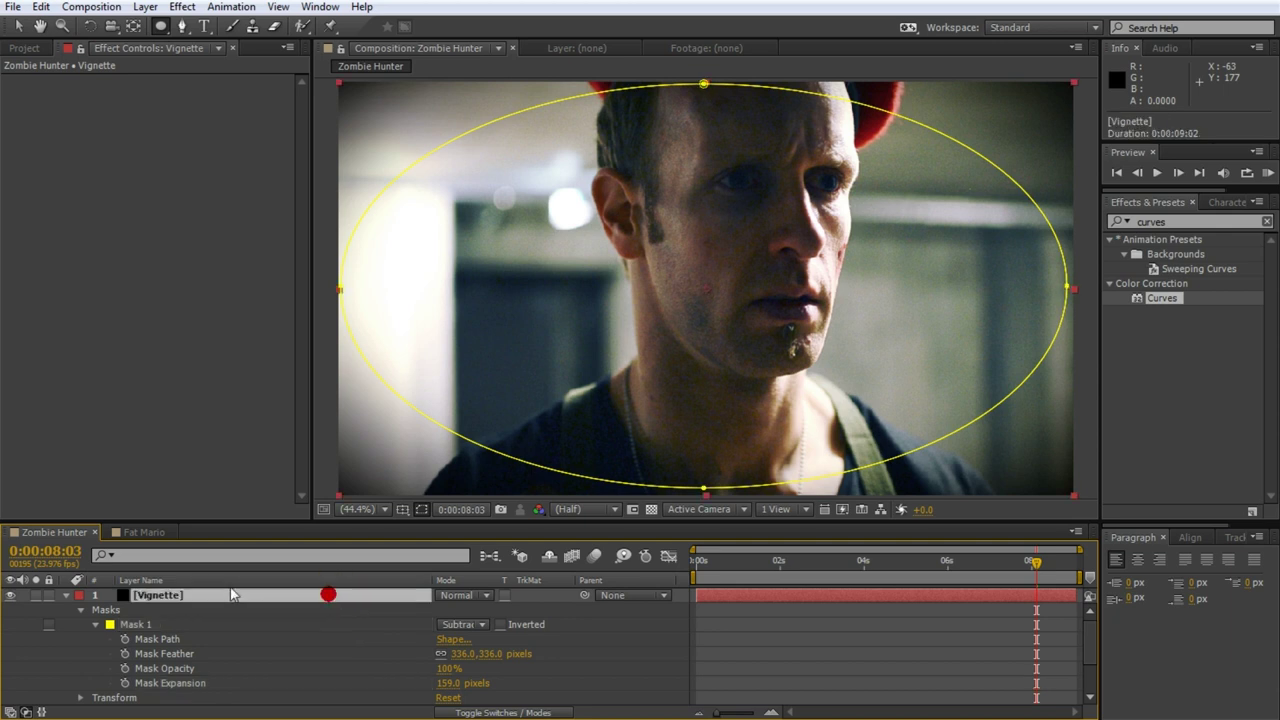
Blend the Vignette with Classic Color Burn at 59% opacity and preview from the start
click(451, 595)
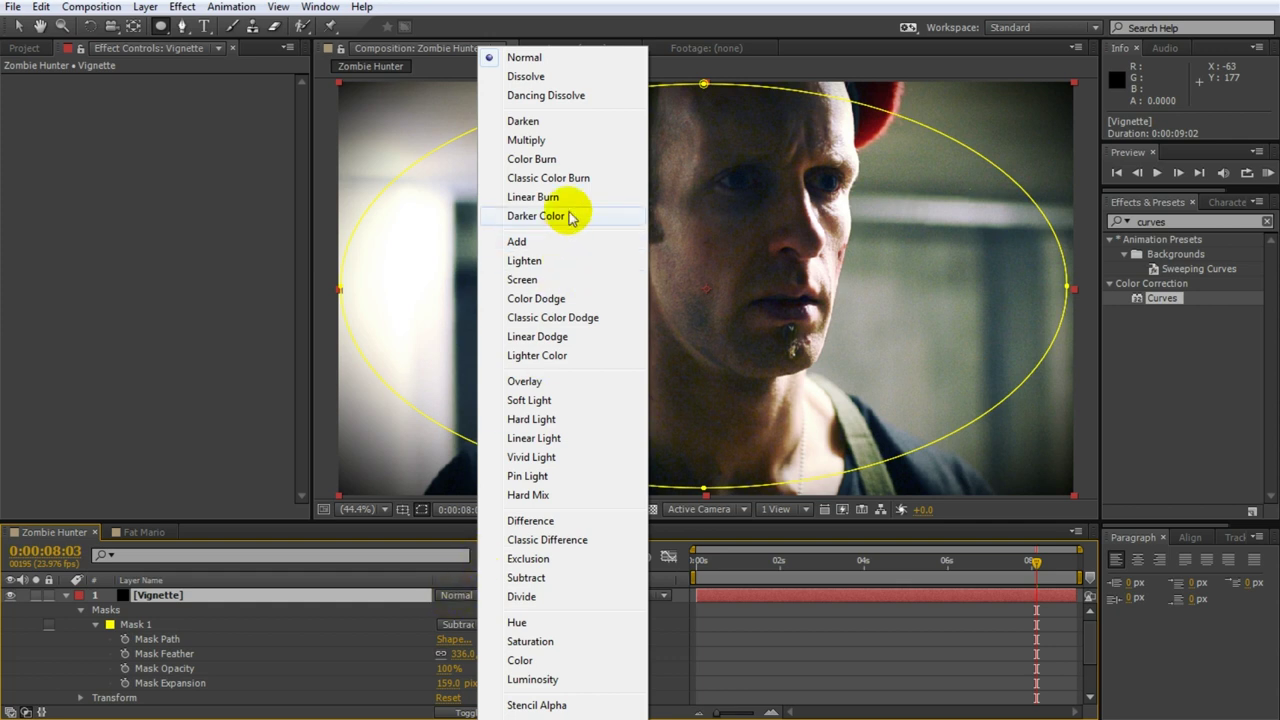
click(570, 186)
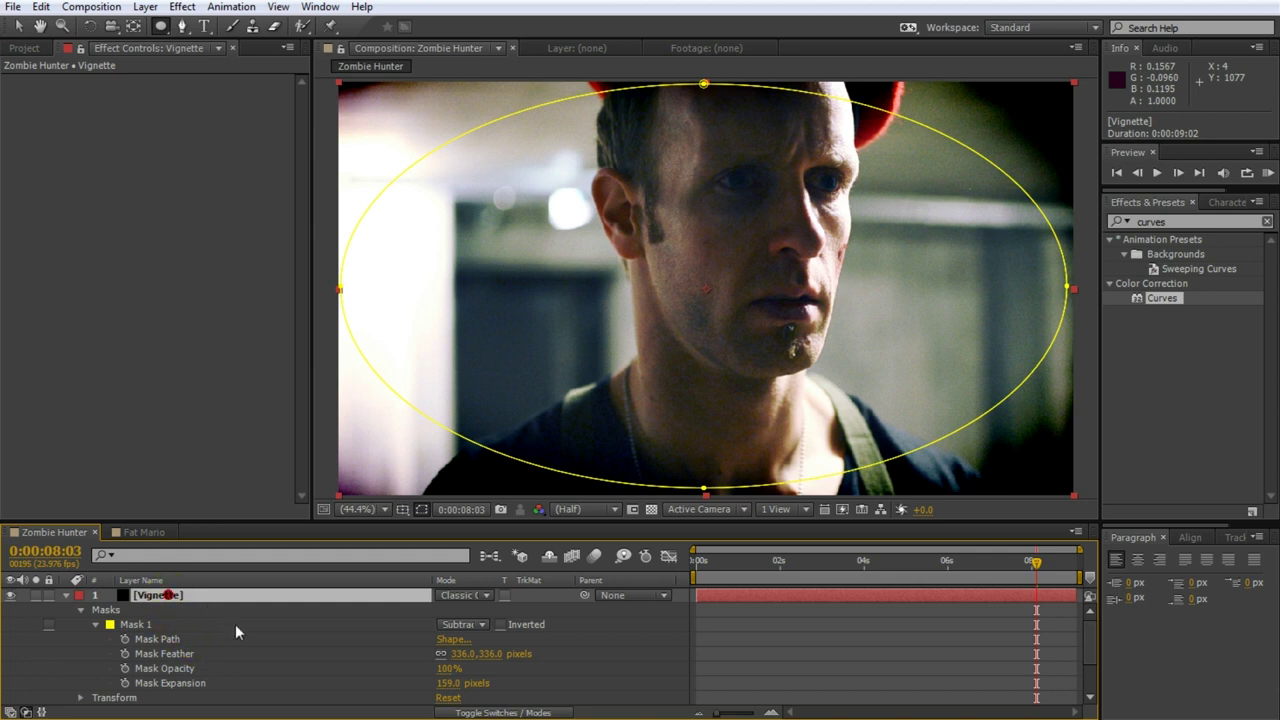
key(t)
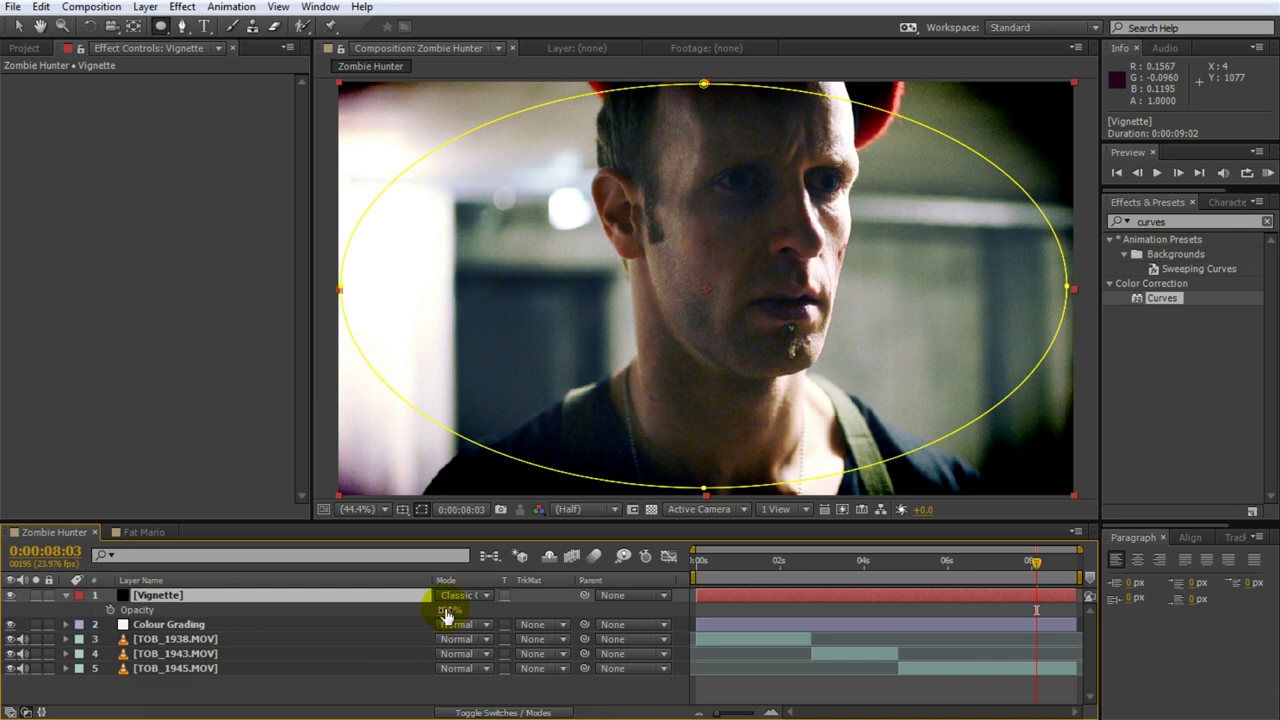
drag(447, 617, 405, 600)
drag(1036, 572, 668, 614)
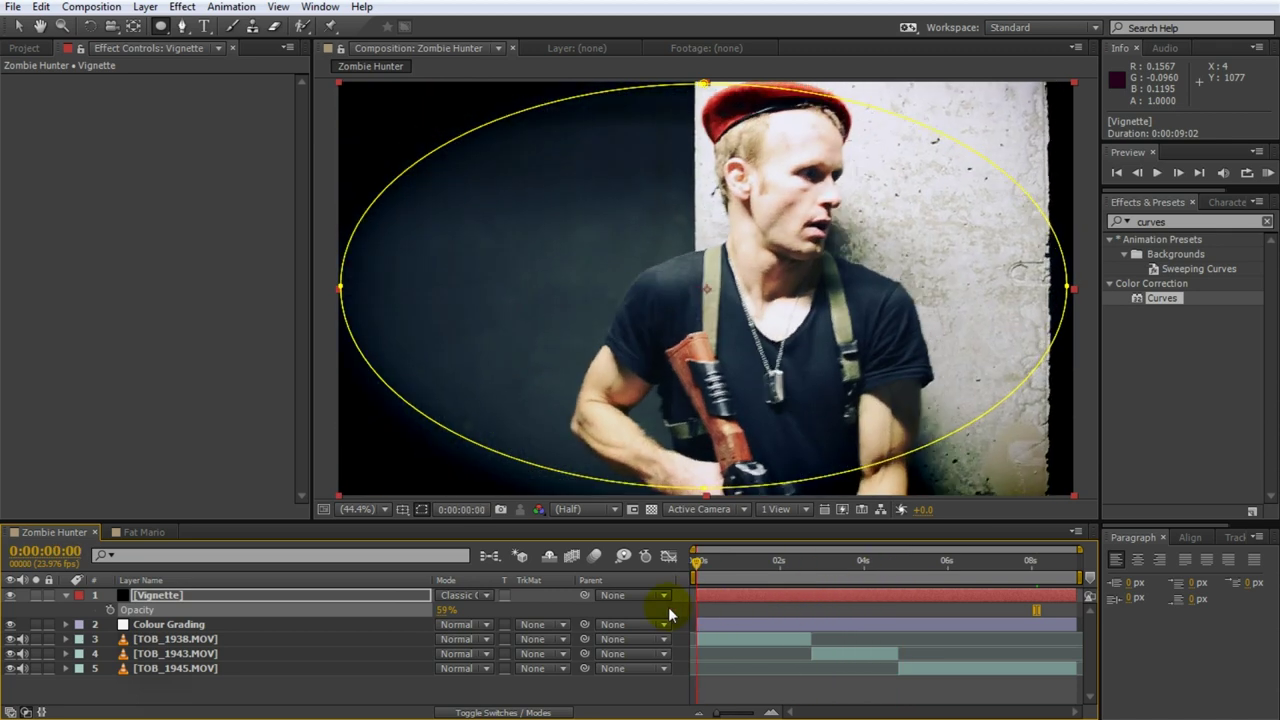
click(770, 690)
key(space)
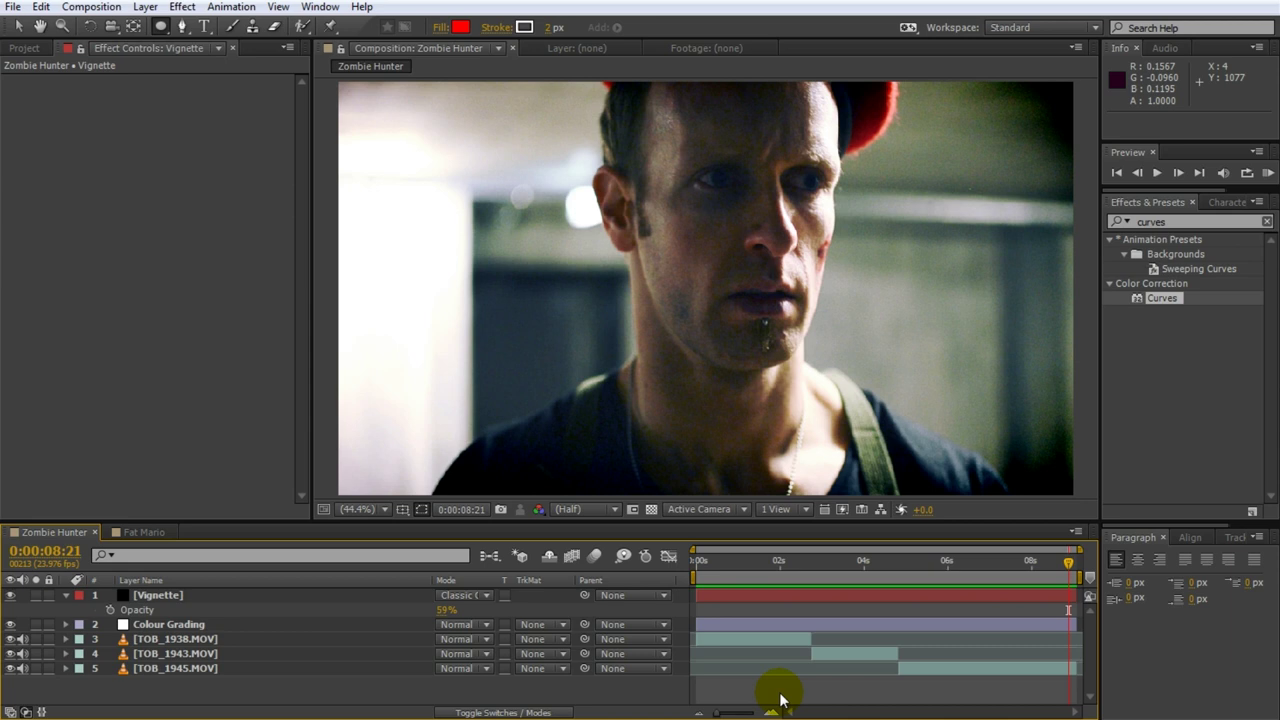
Stop the preview, open the Fat Mario composition from the Project panel, and move slightly later
click(782, 700)
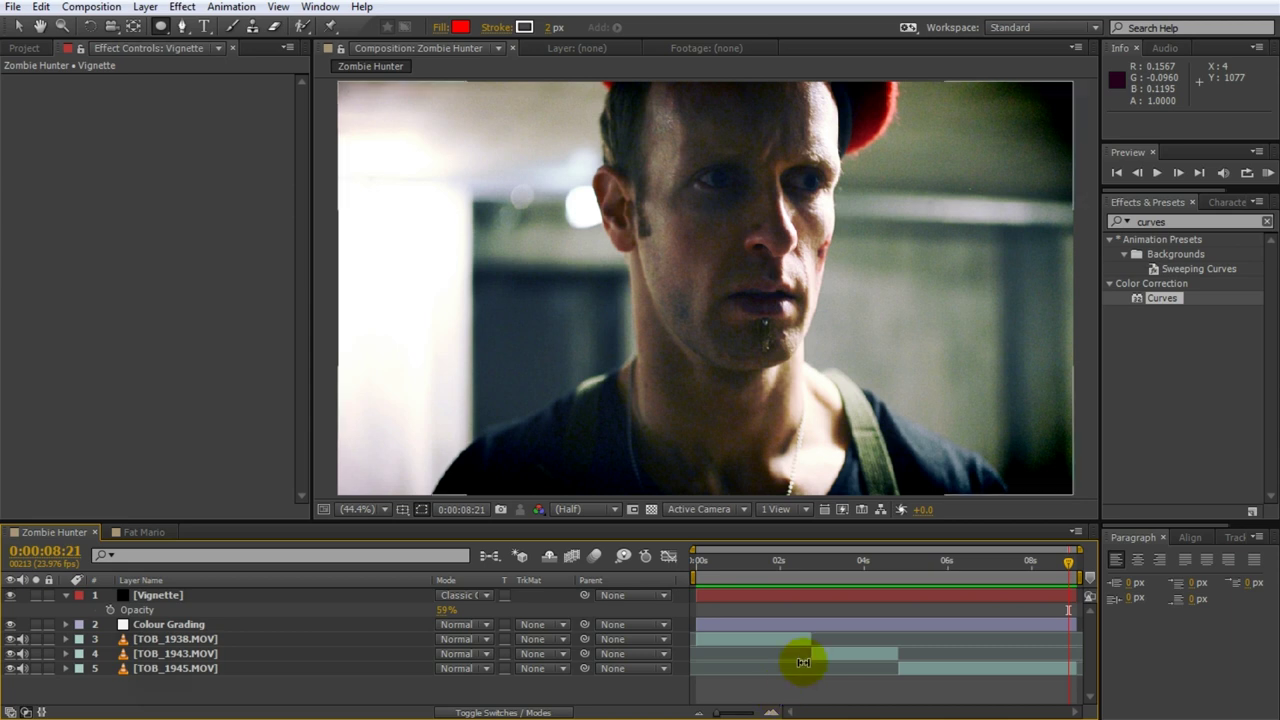
click(28, 48)
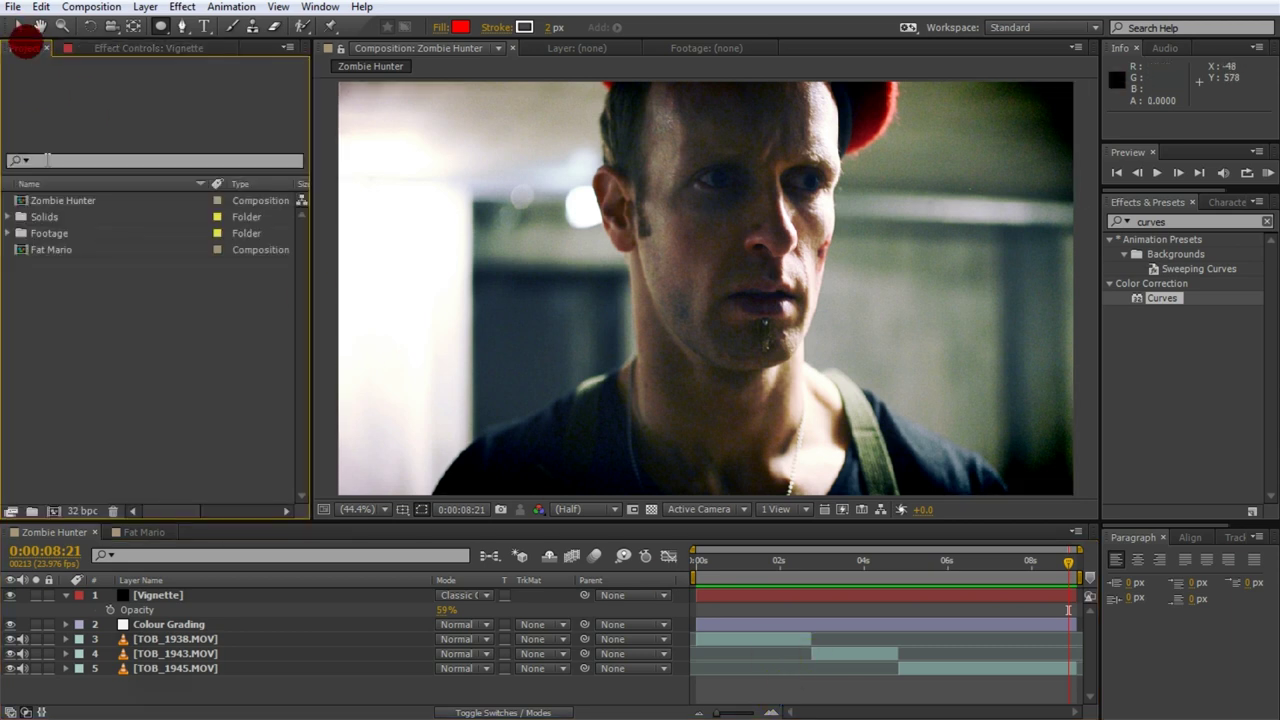
double_click(48, 250)
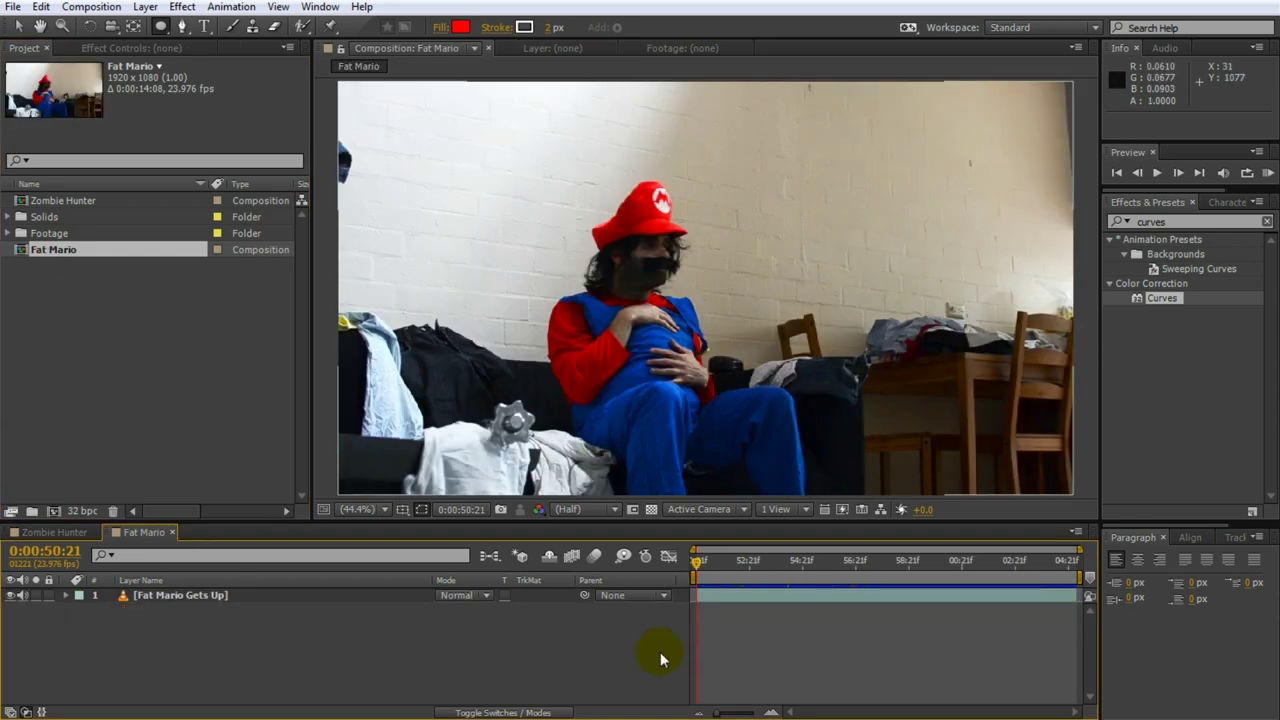
drag(702, 562, 672, 592)
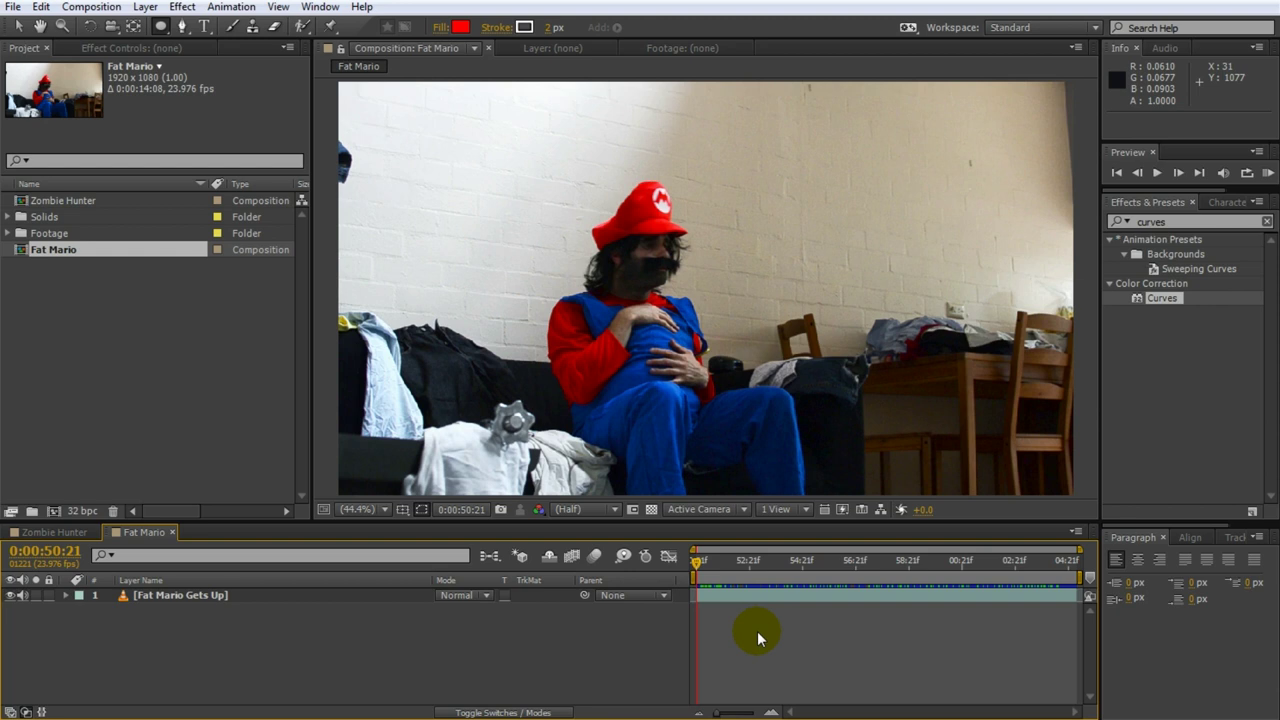
click(145, 7)
mouse_move(420, 28)
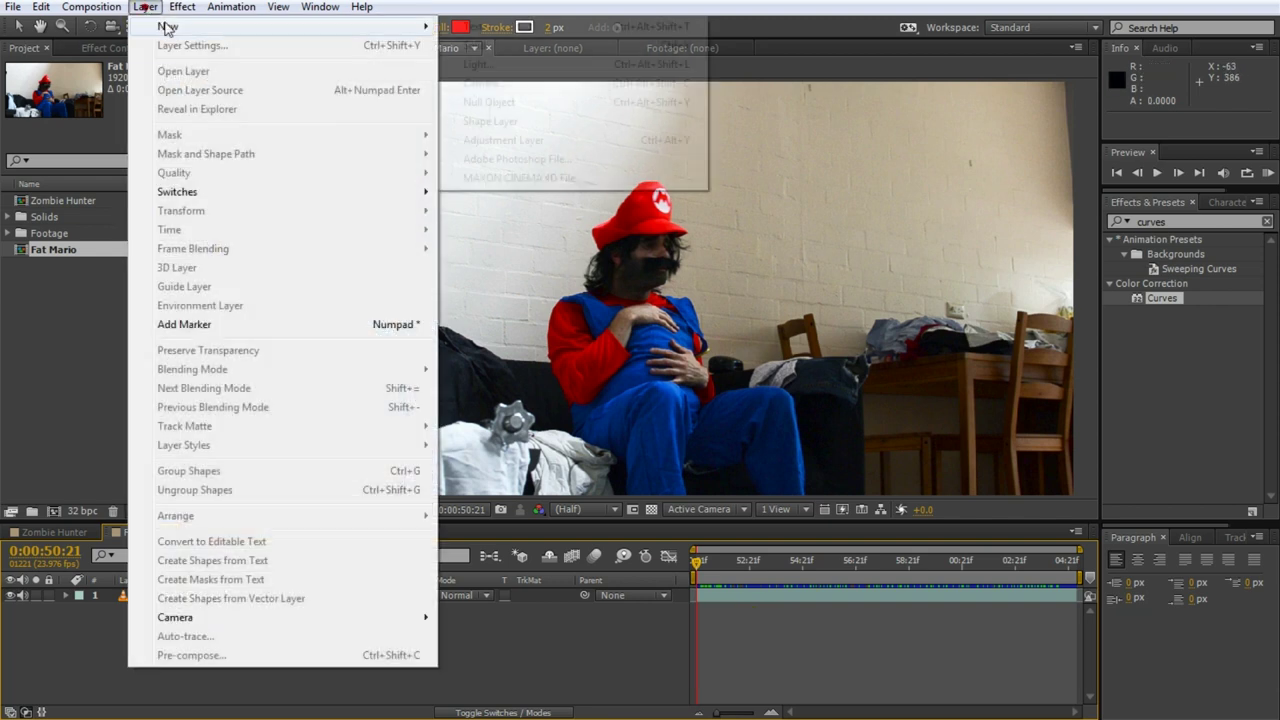
Add a new adjustment layer above the footage and name it 'Colour Grading'
click(525, 139)
key(Return)
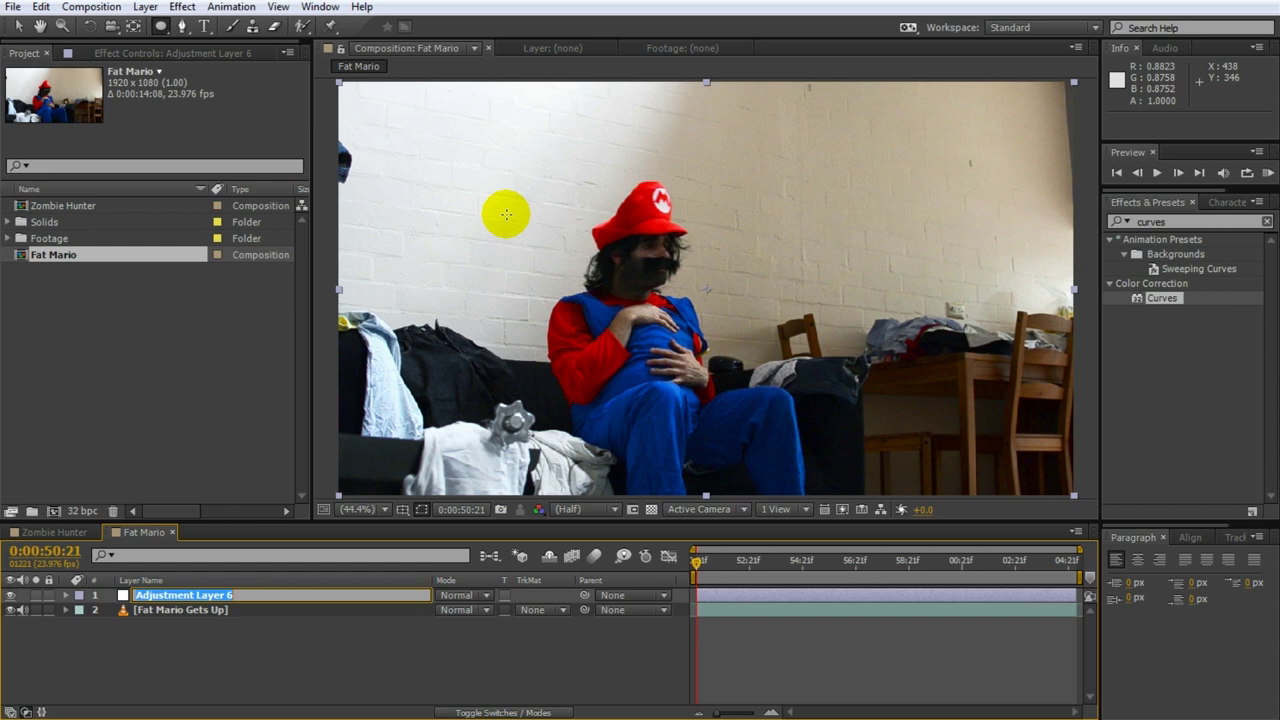
text(Colour Grading)
key(Return)
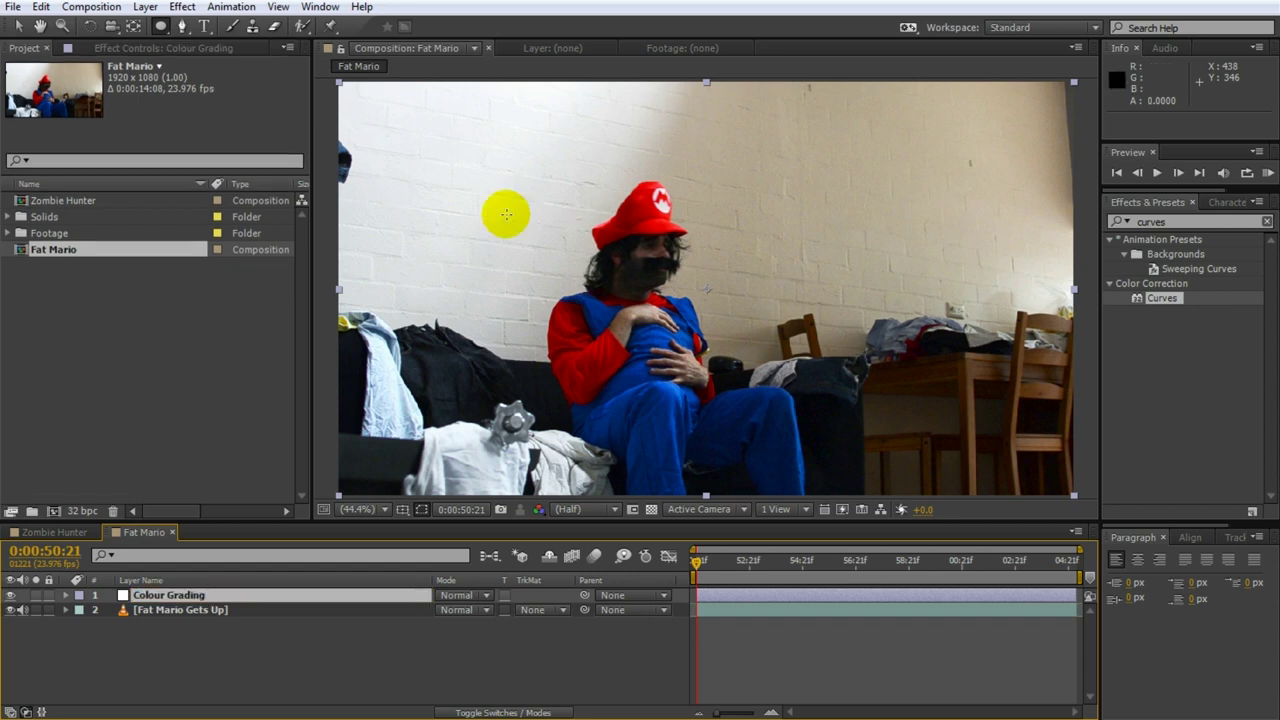
Apply Curves to Colour Grading and bow the RGB curve upward to brighten
click(1158, 299)
double_click(1160, 296)
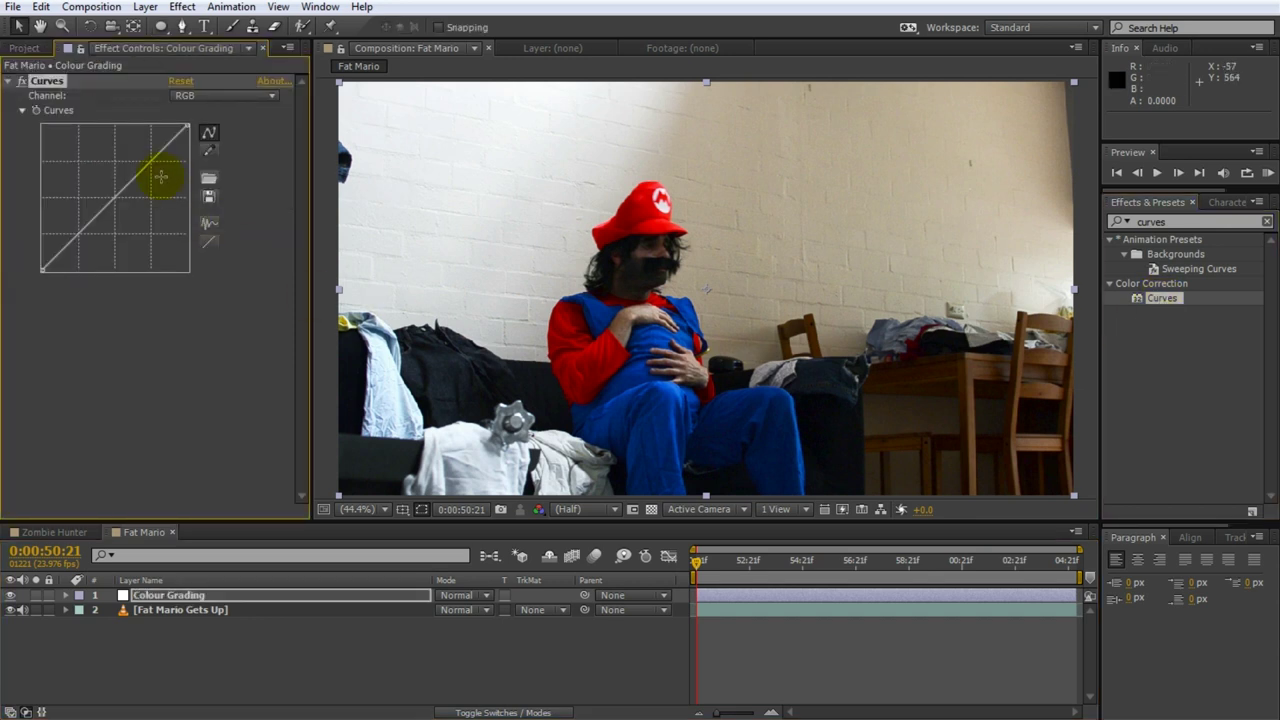
drag(157, 177, 133, 170)
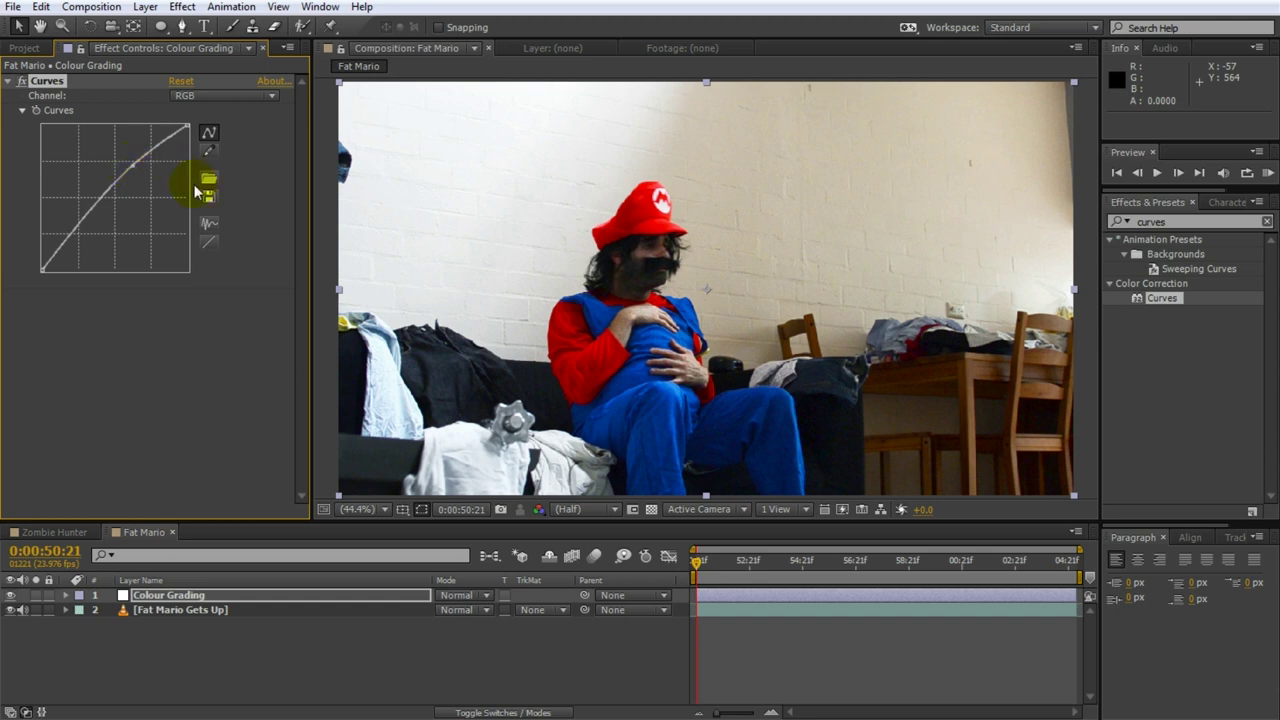
Bow the Red and then the Green channel curves upward in Curves
click(209, 98)
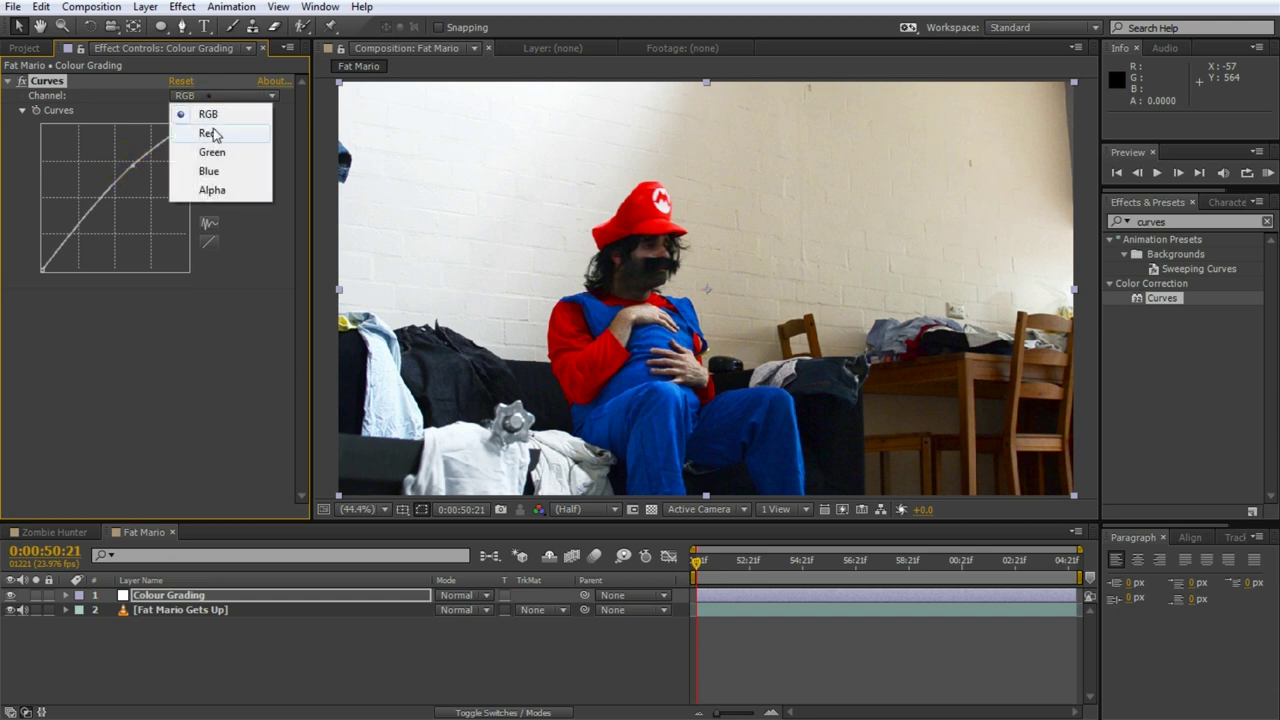
click(210, 134)
drag(112, 201, 102, 191)
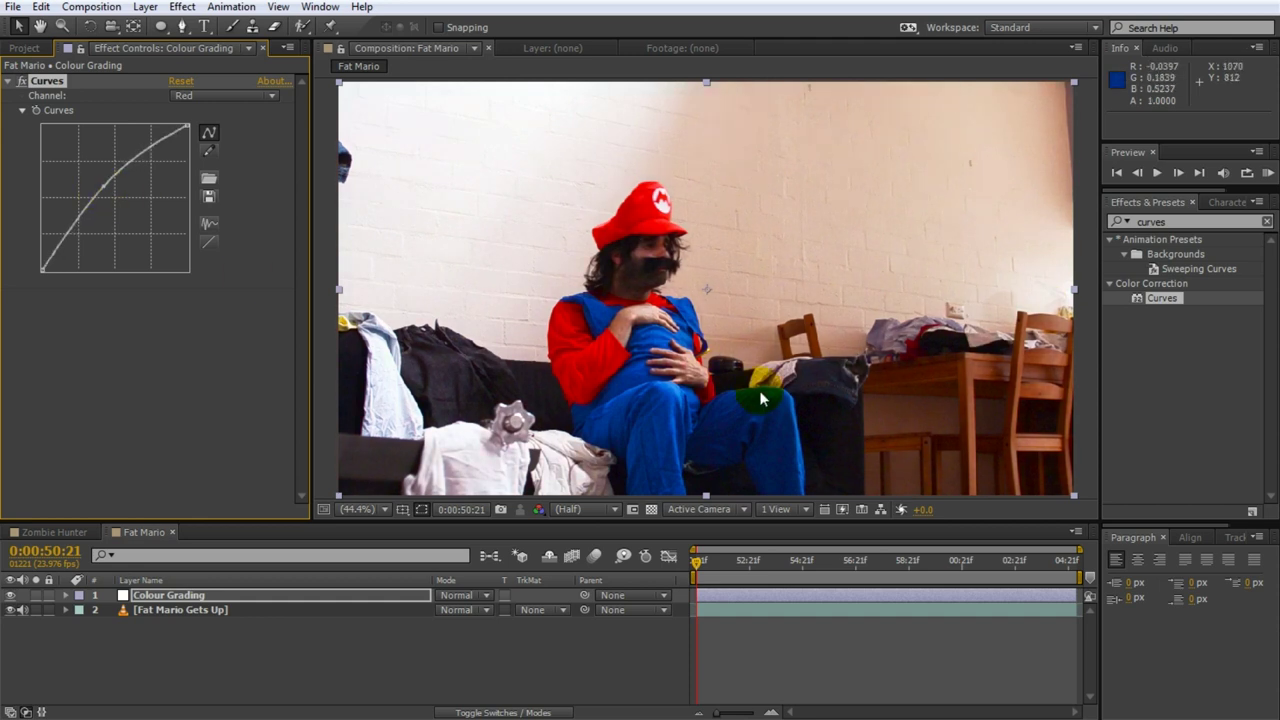
click(213, 95)
click(210, 153)
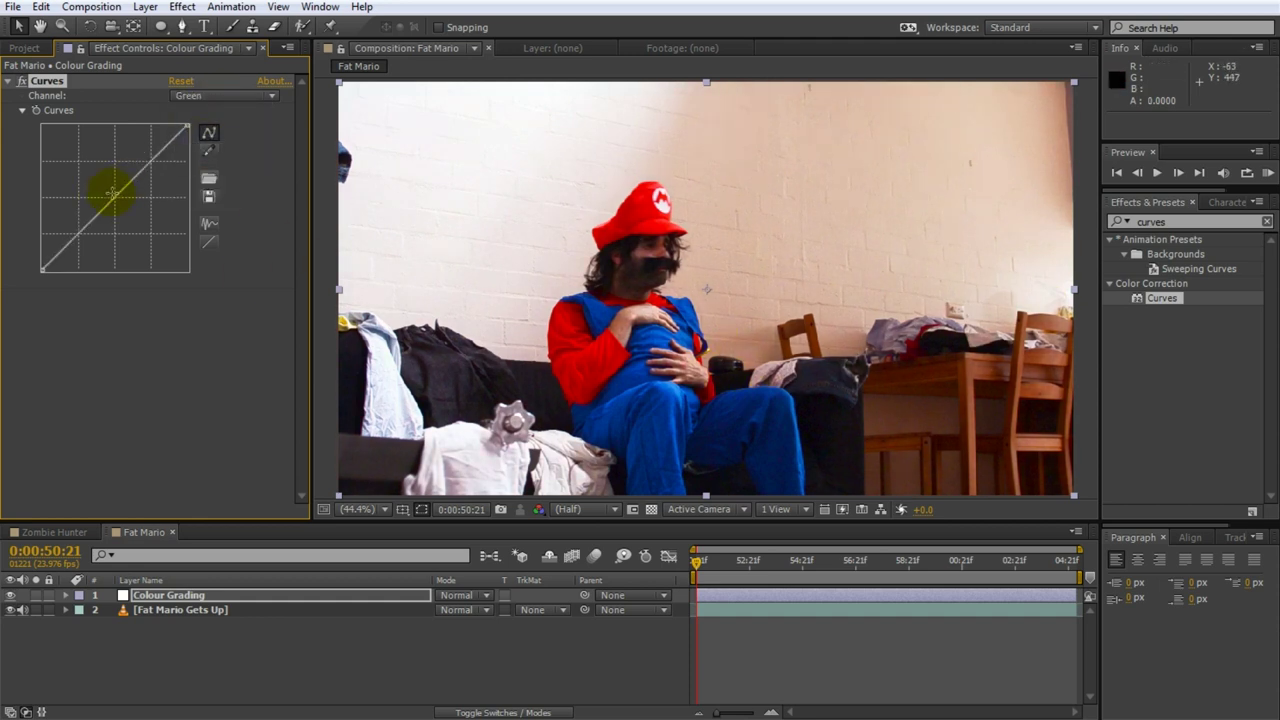
drag(115, 196, 105, 197)
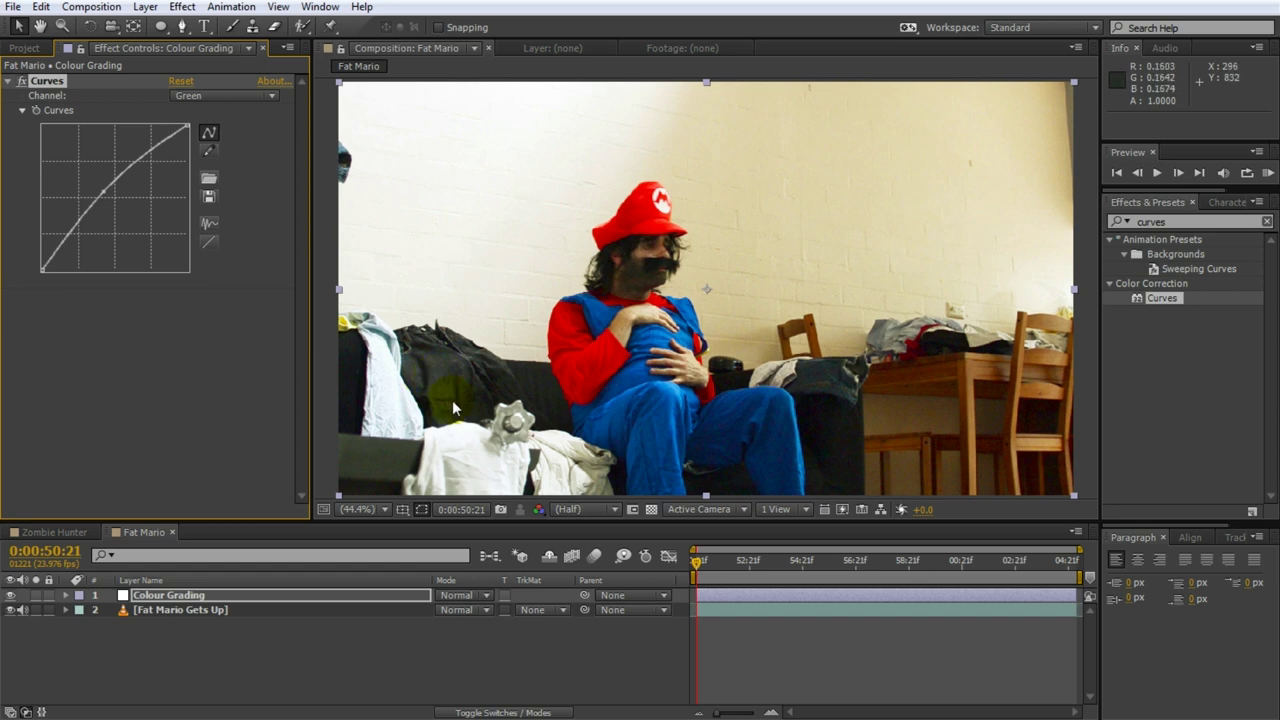
Toggle the Colour Grading layer's visibility to compare the graded and ungraded shot
click(11, 595)
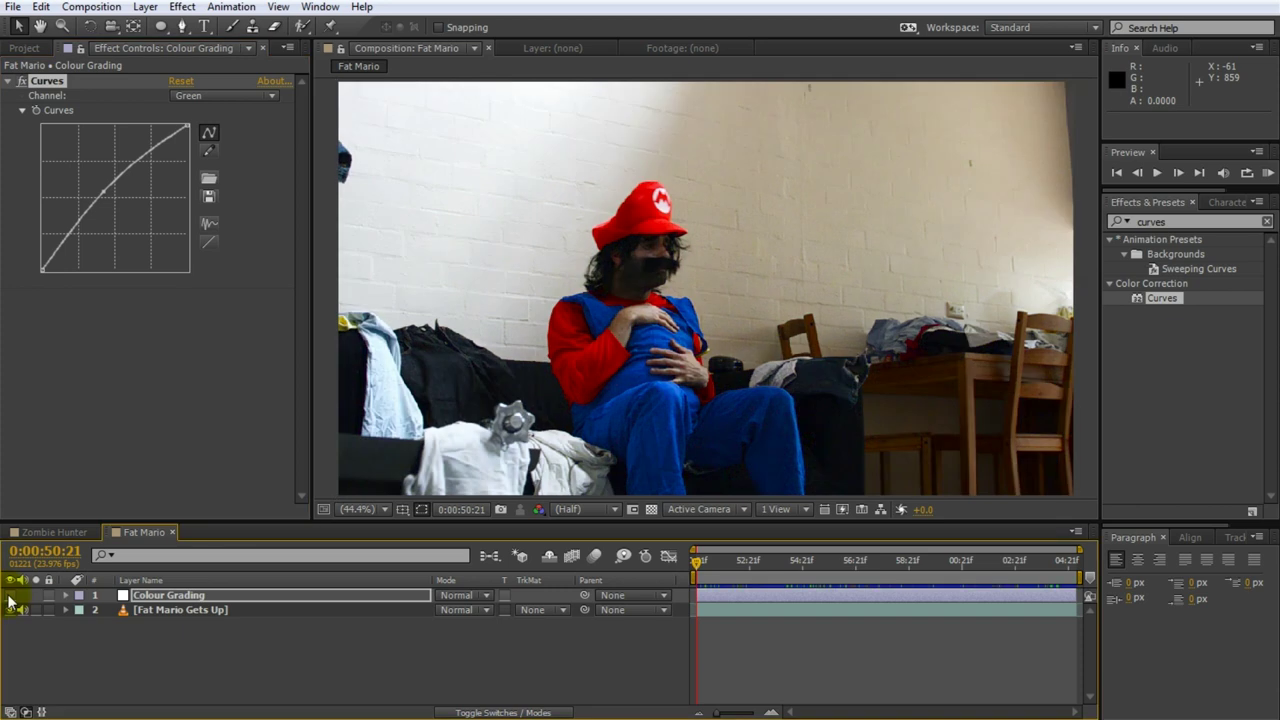
click(11, 595)
click(11, 595)
click(11, 595)
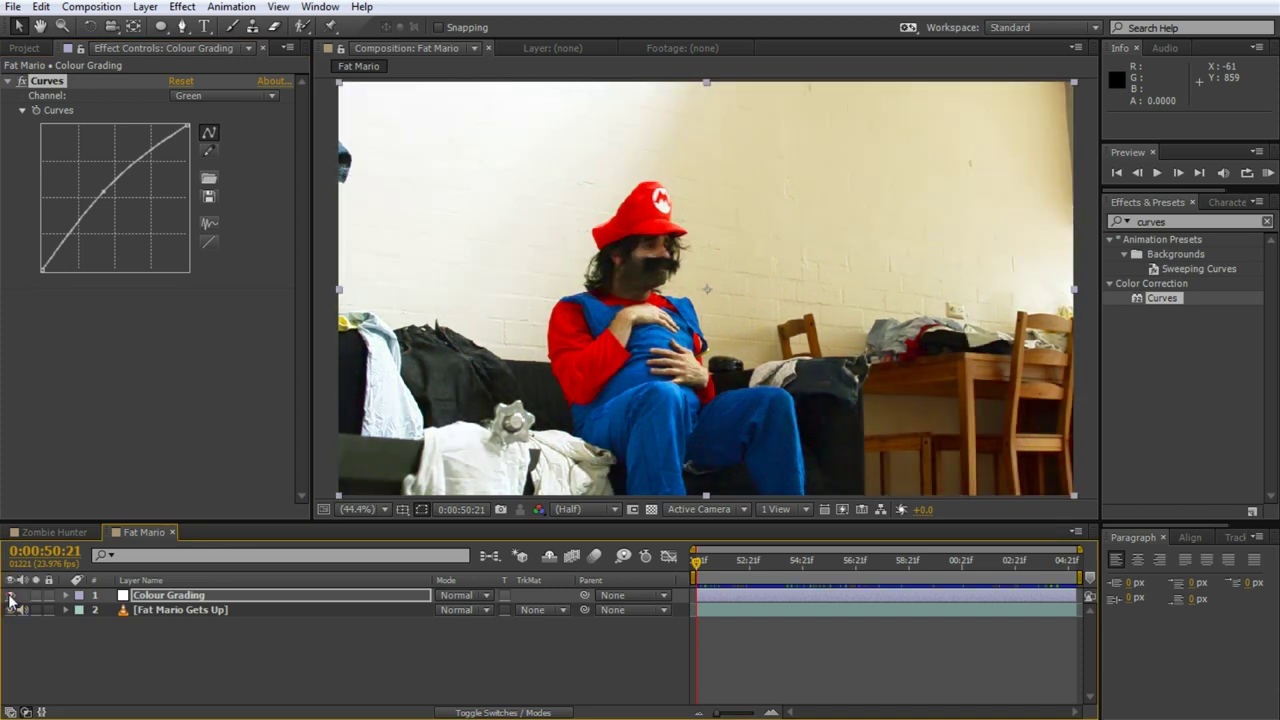
click(11, 595)
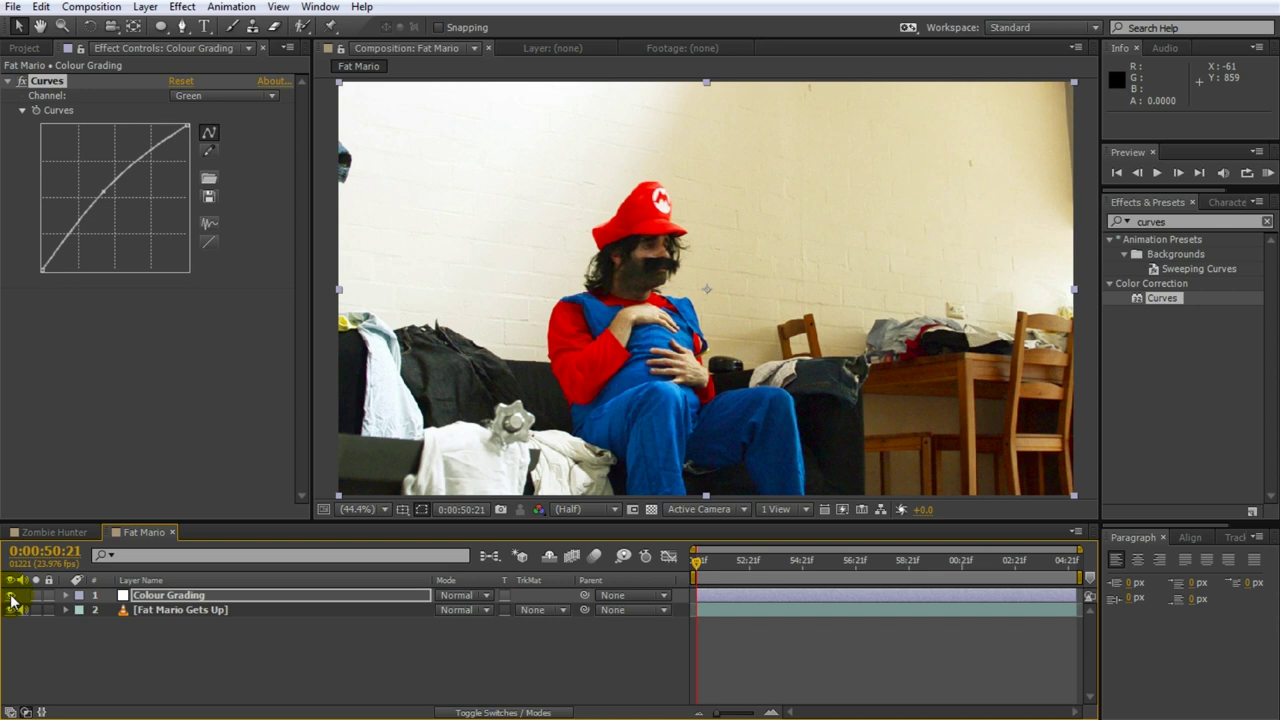
Duplicate the Fat Mario Gets Up footage layer and name the copy 'Mario Glow'
click(206, 610)
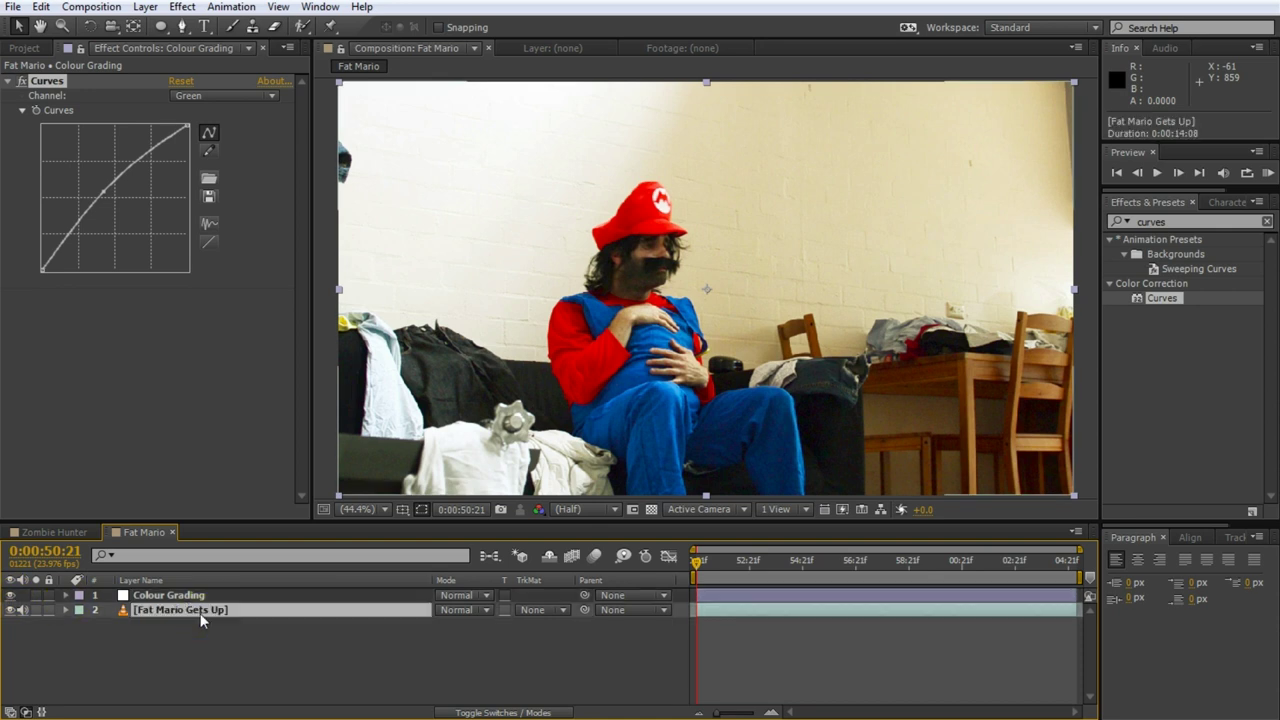
key(ctrl+d)
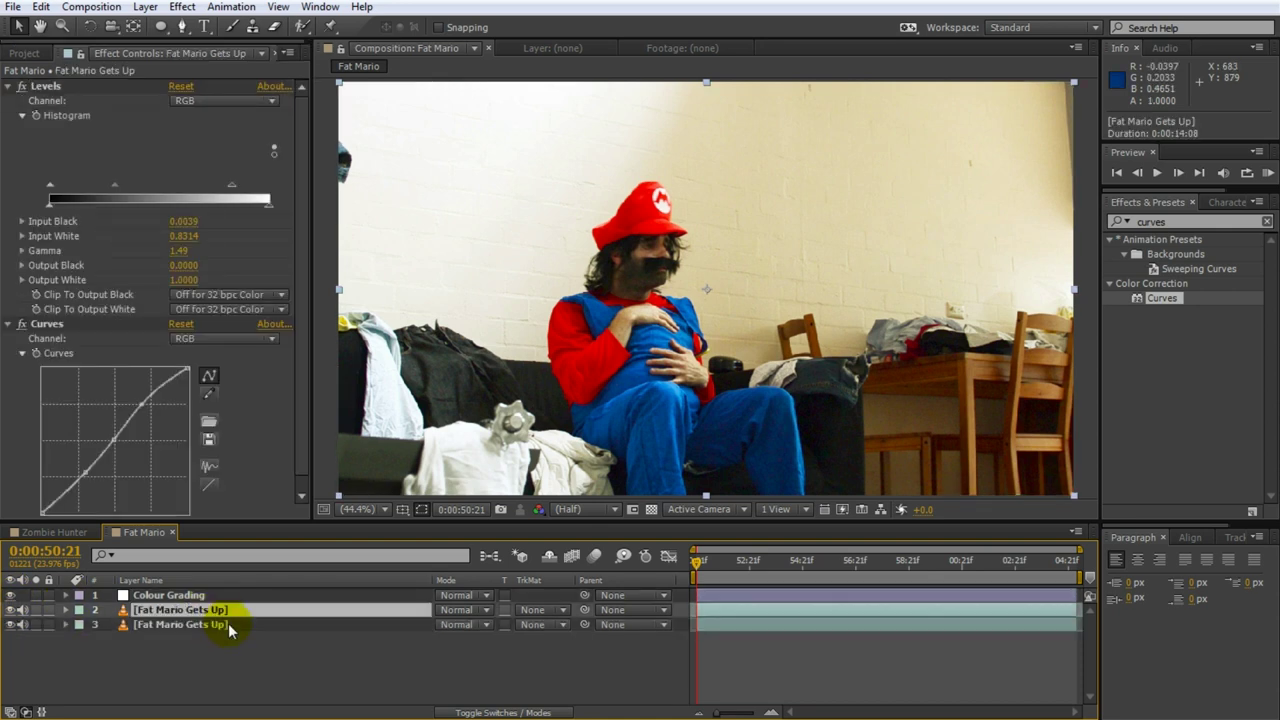
key(Return)
text(Mario Glow)
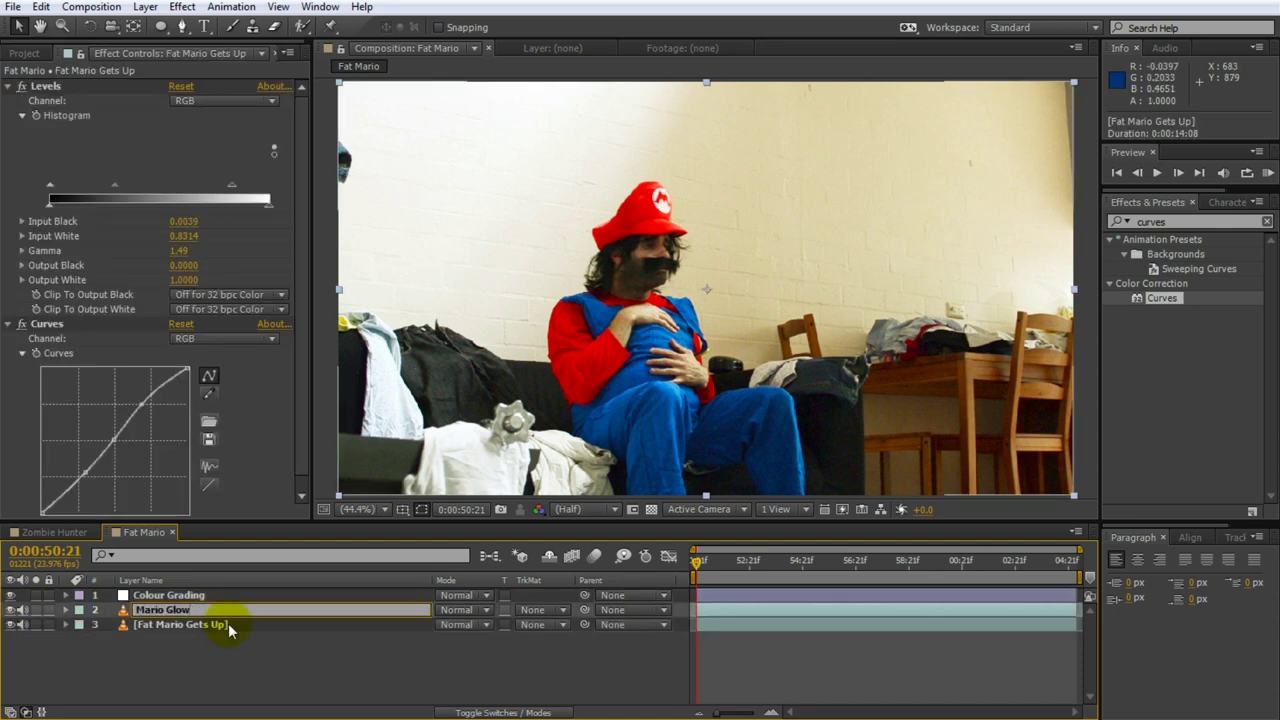
key(Return)
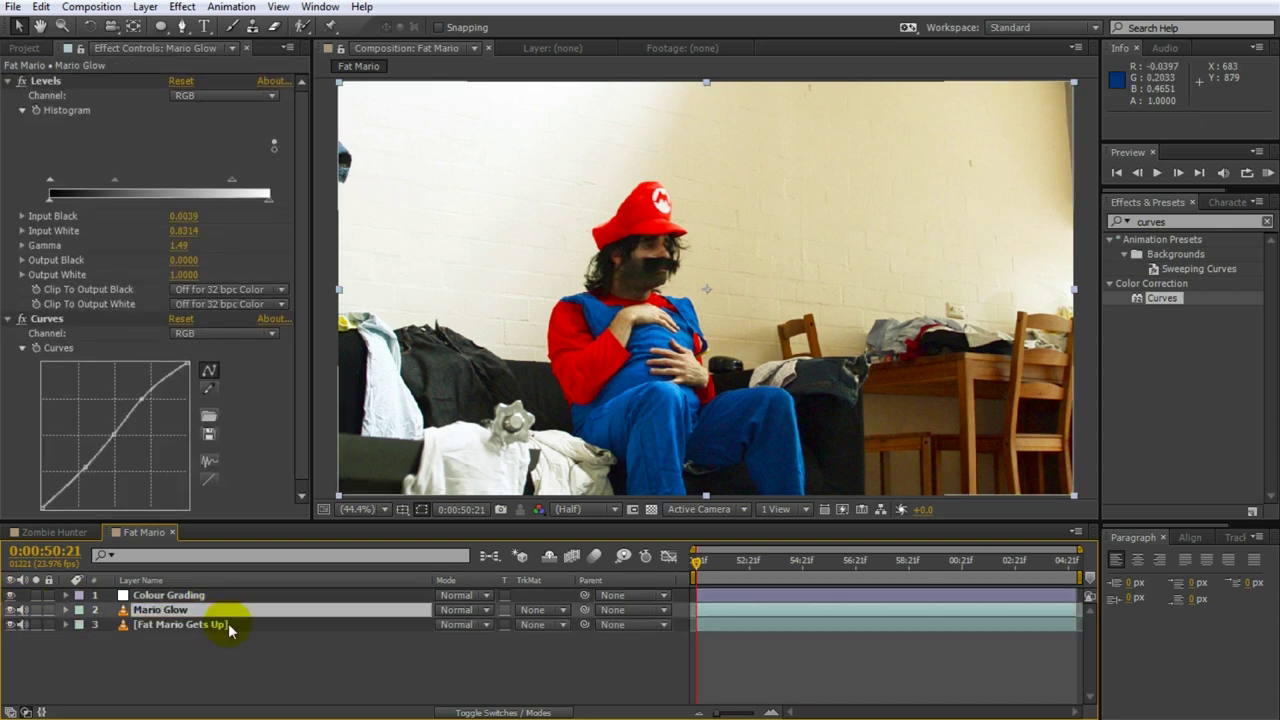
Give Mario Glow Brightness & Contrast with Contrast 91 and Brightness -77
click(9, 319)
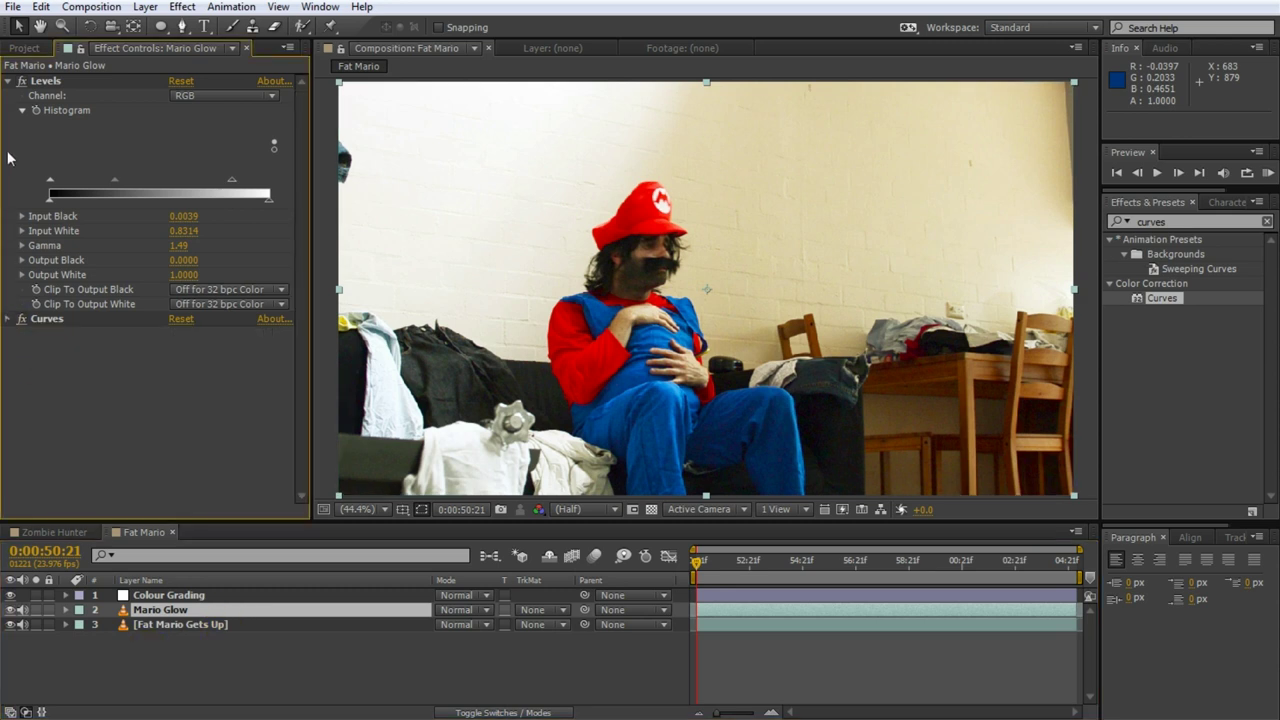
click(9, 82)
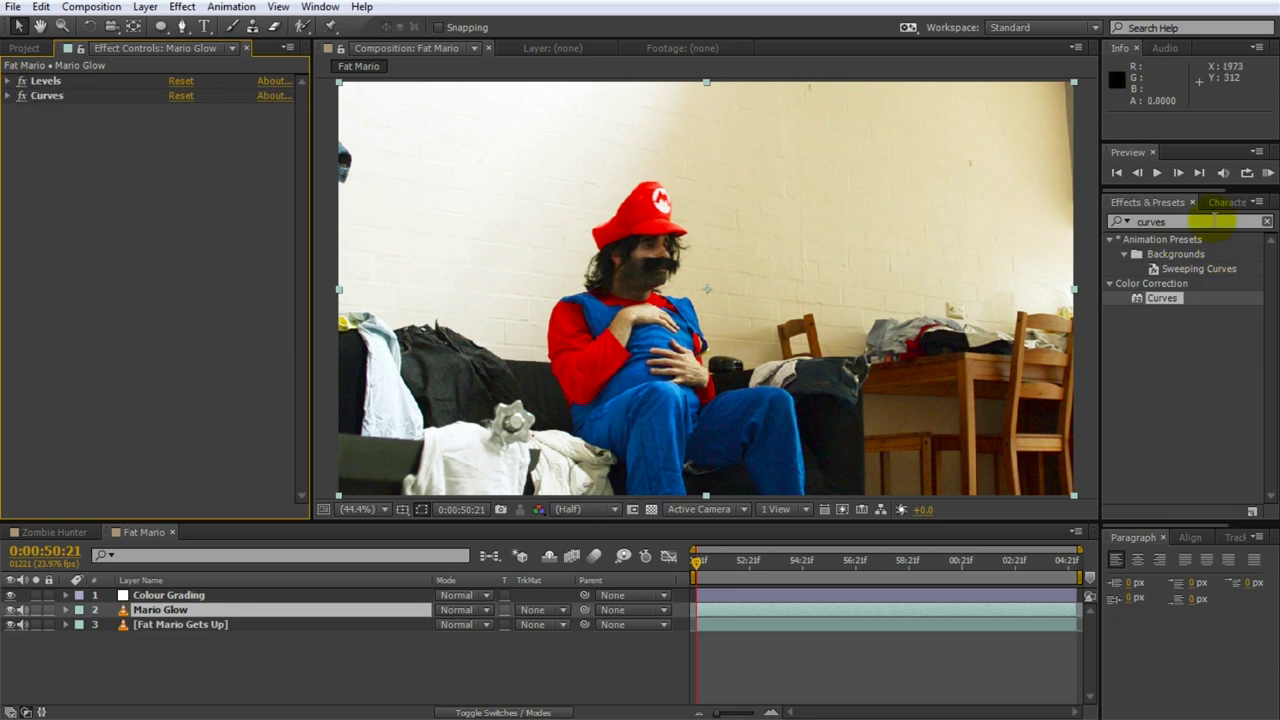
click(1214, 219)
text(brightness)
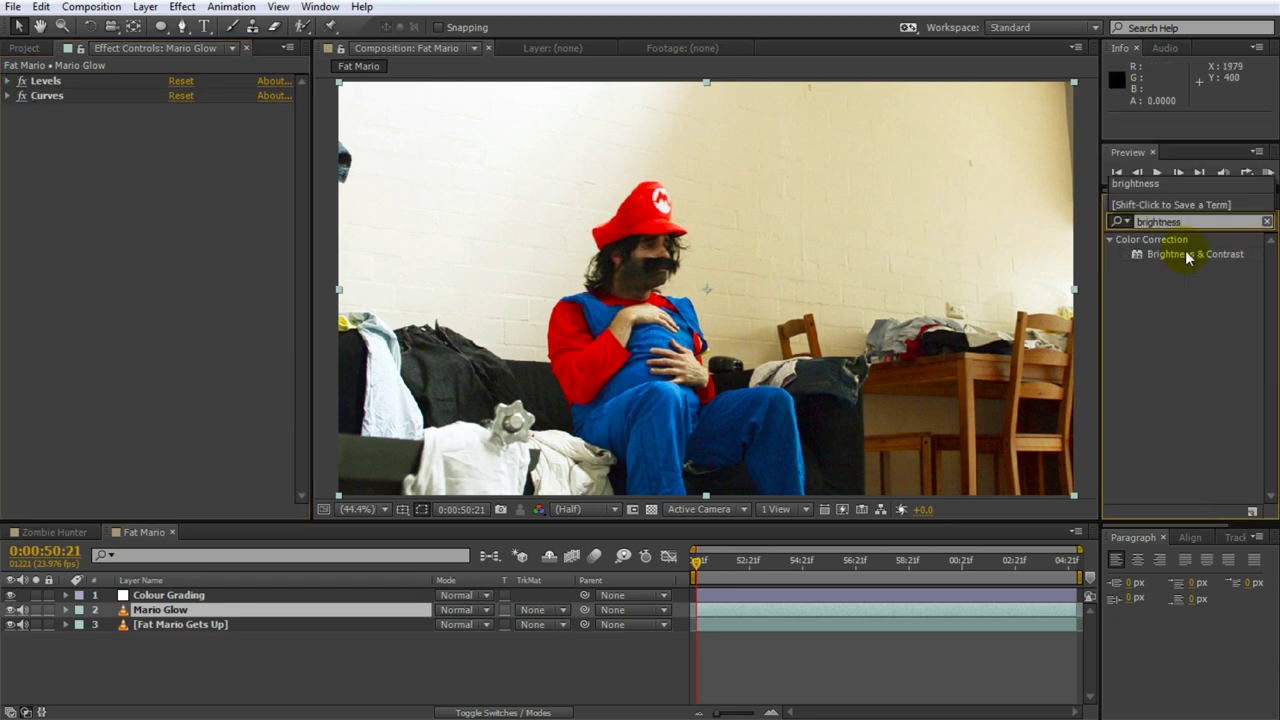
double_click(1189, 255)
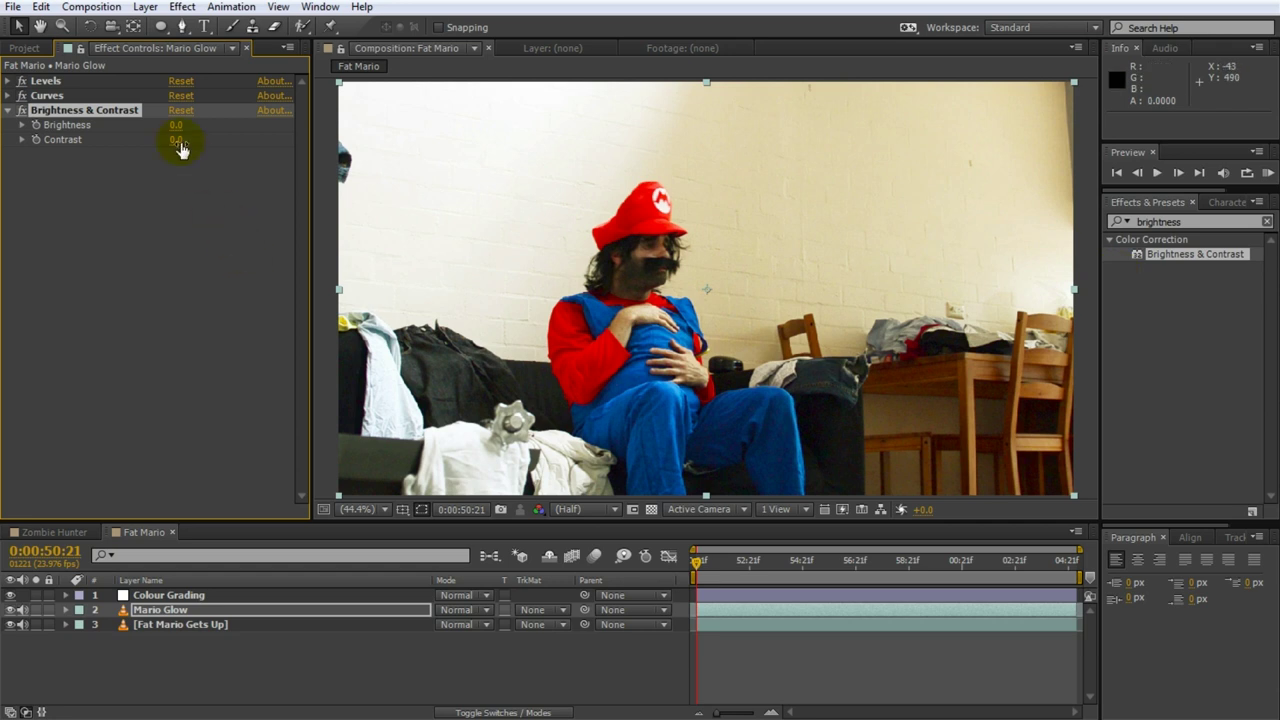
drag(180, 148, 261, 151)
drag(179, 133, 129, 120)
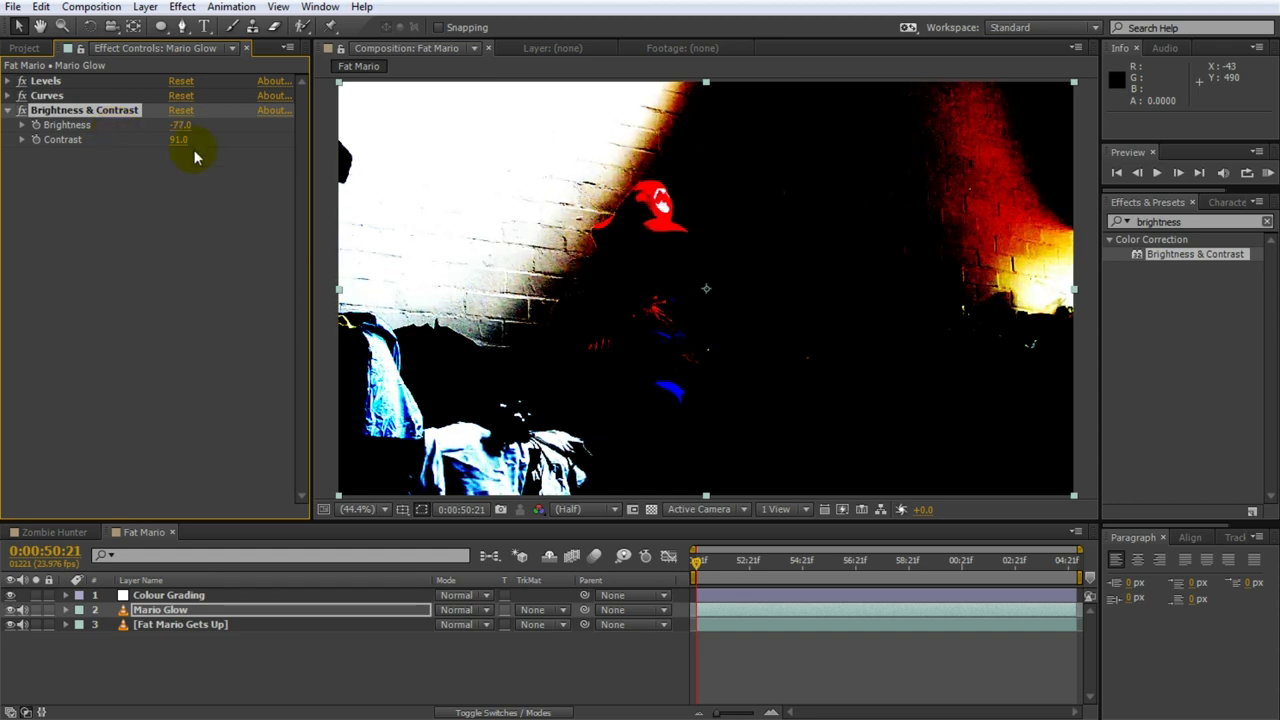
Apply CC Radial Fast Blur to Mario Glow with Amount 88
click(1200, 293)
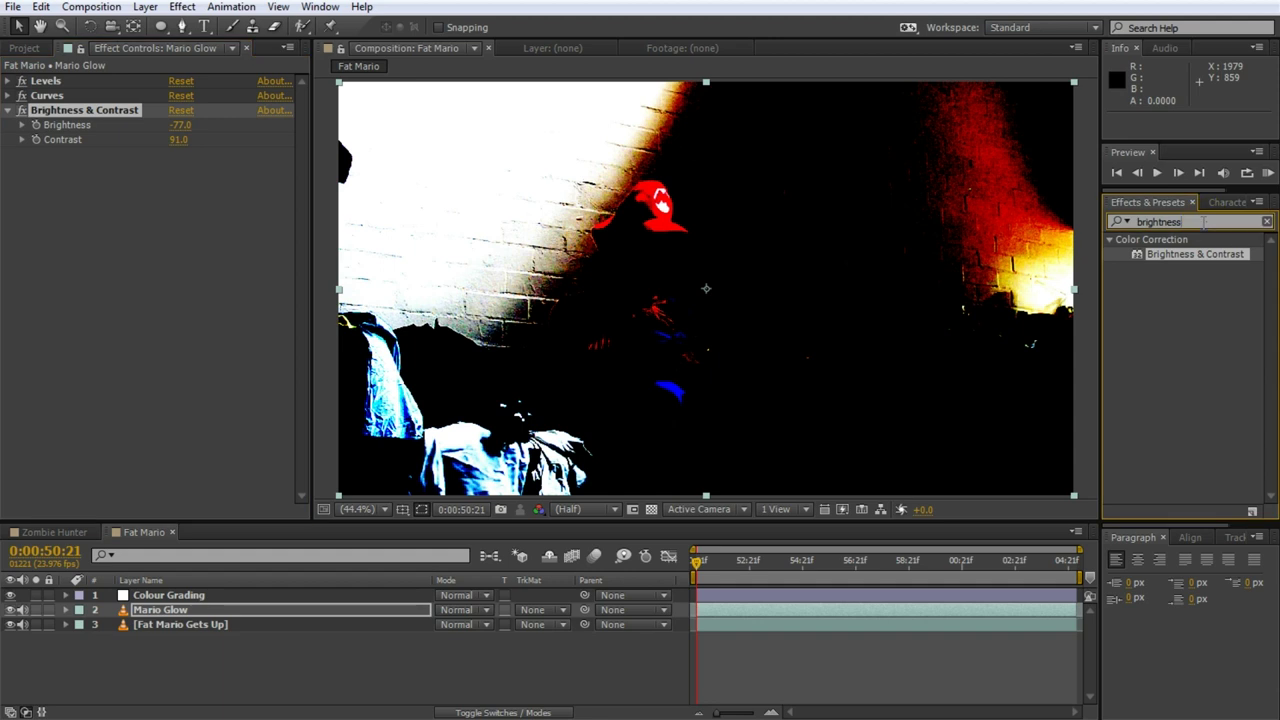
text(fast)
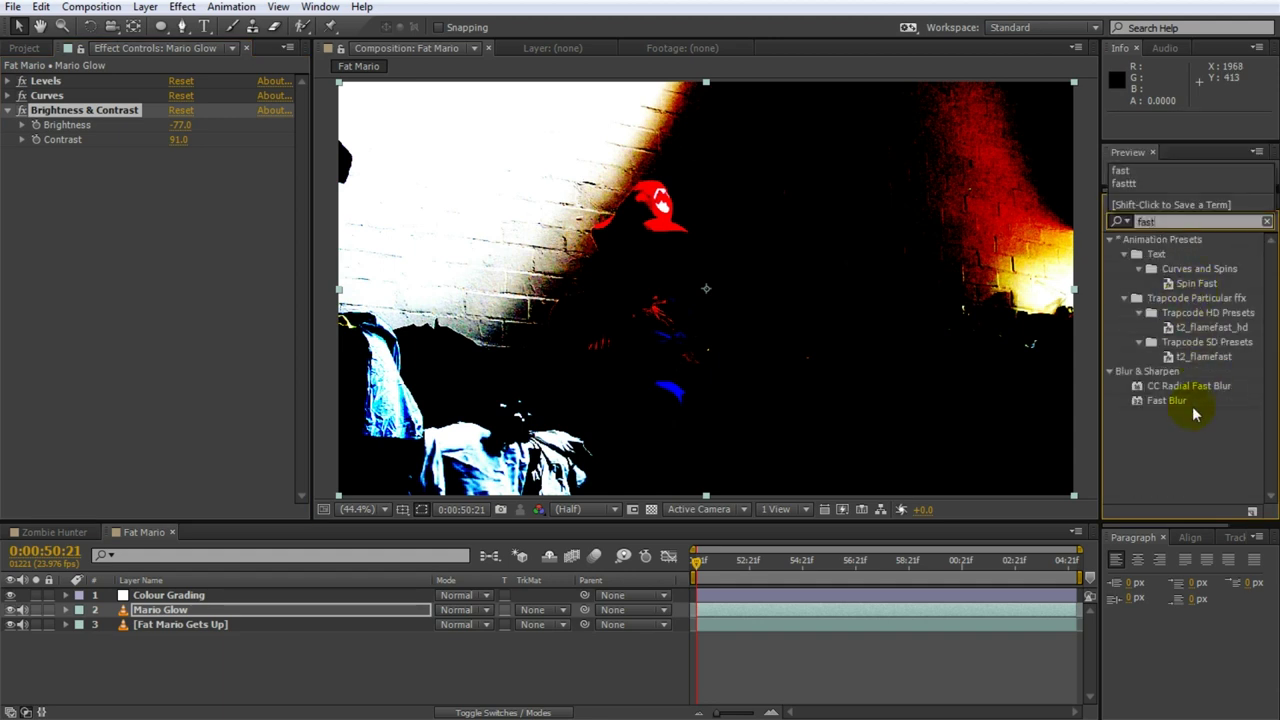
click(1177, 389)
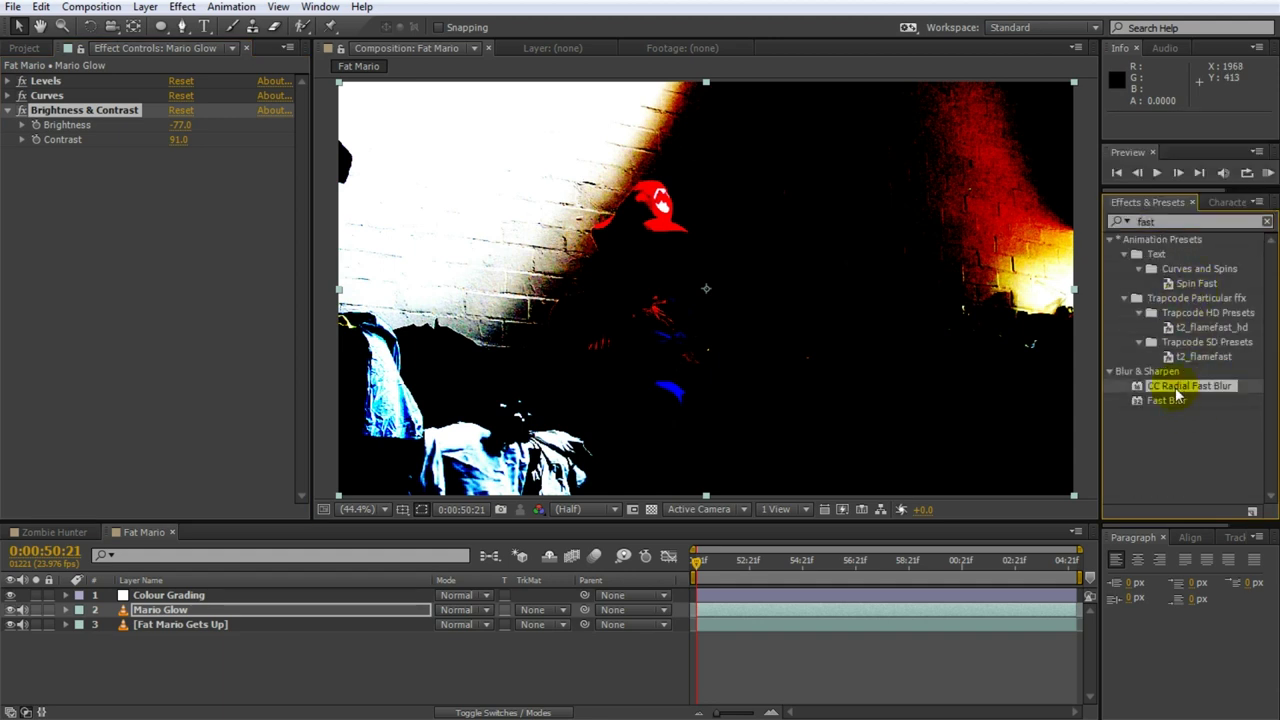
double_click(1177, 390)
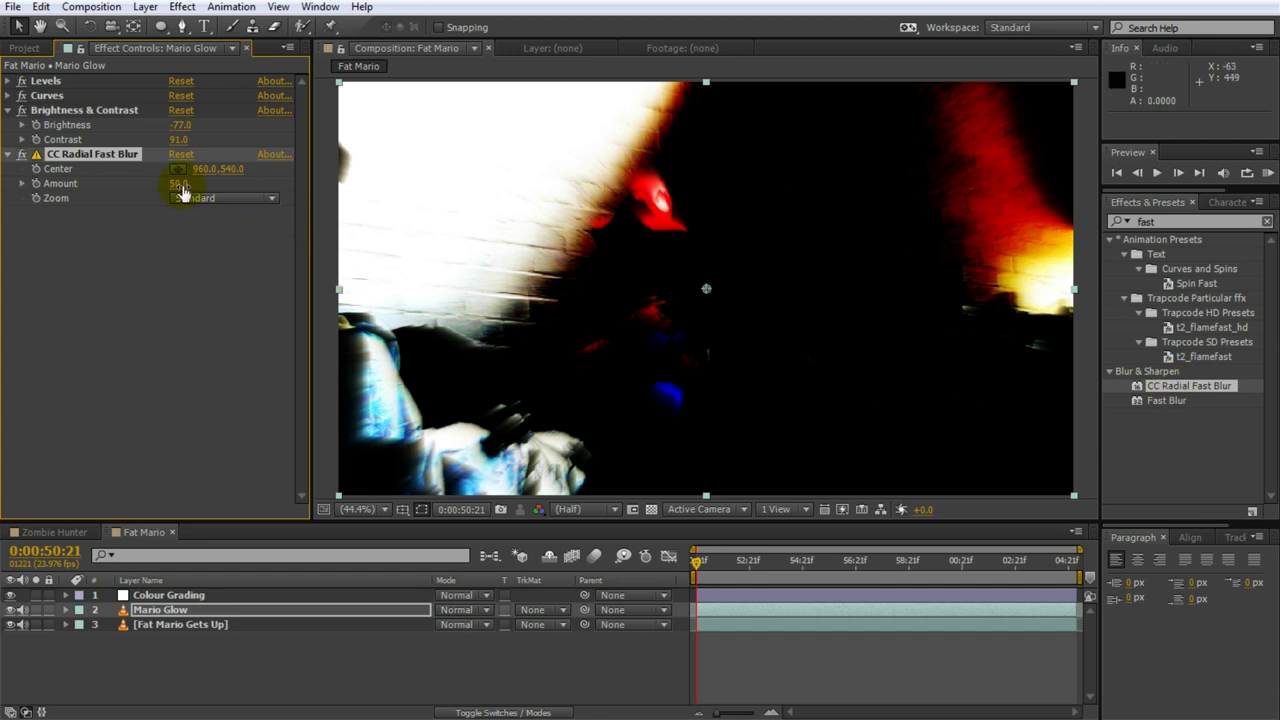
drag(181, 184, 235, 175)
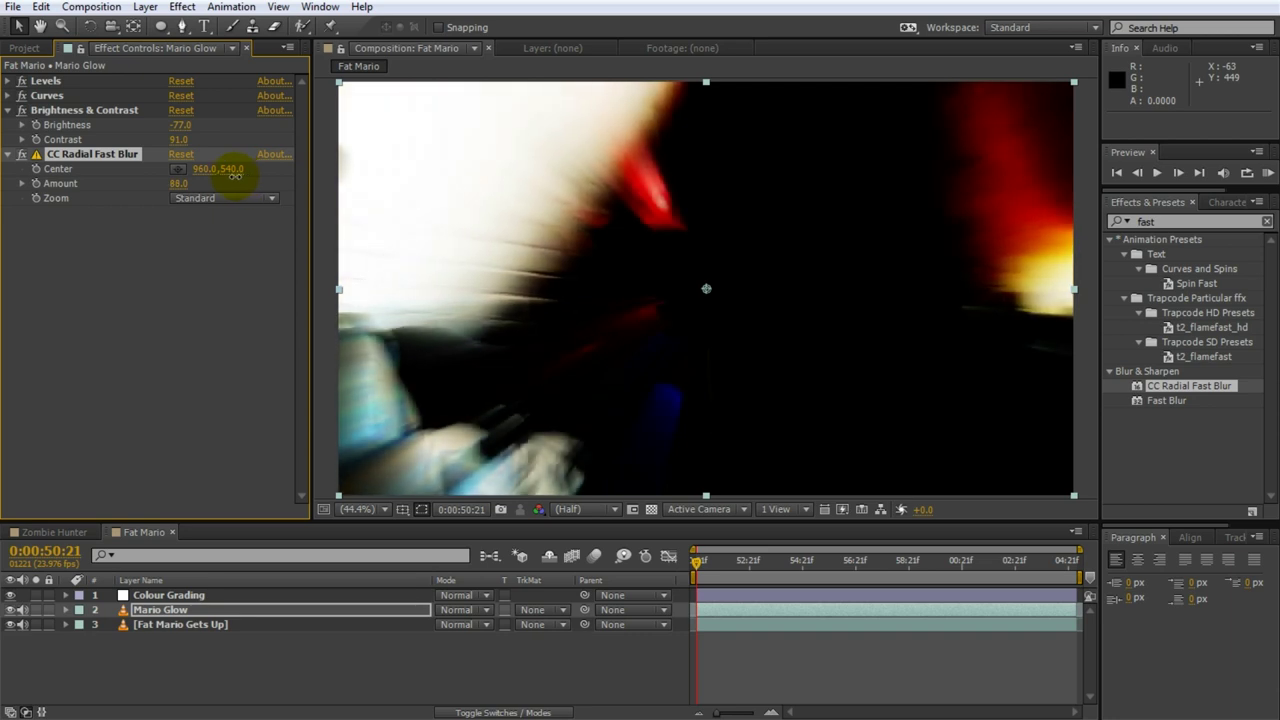
click(258, 277)
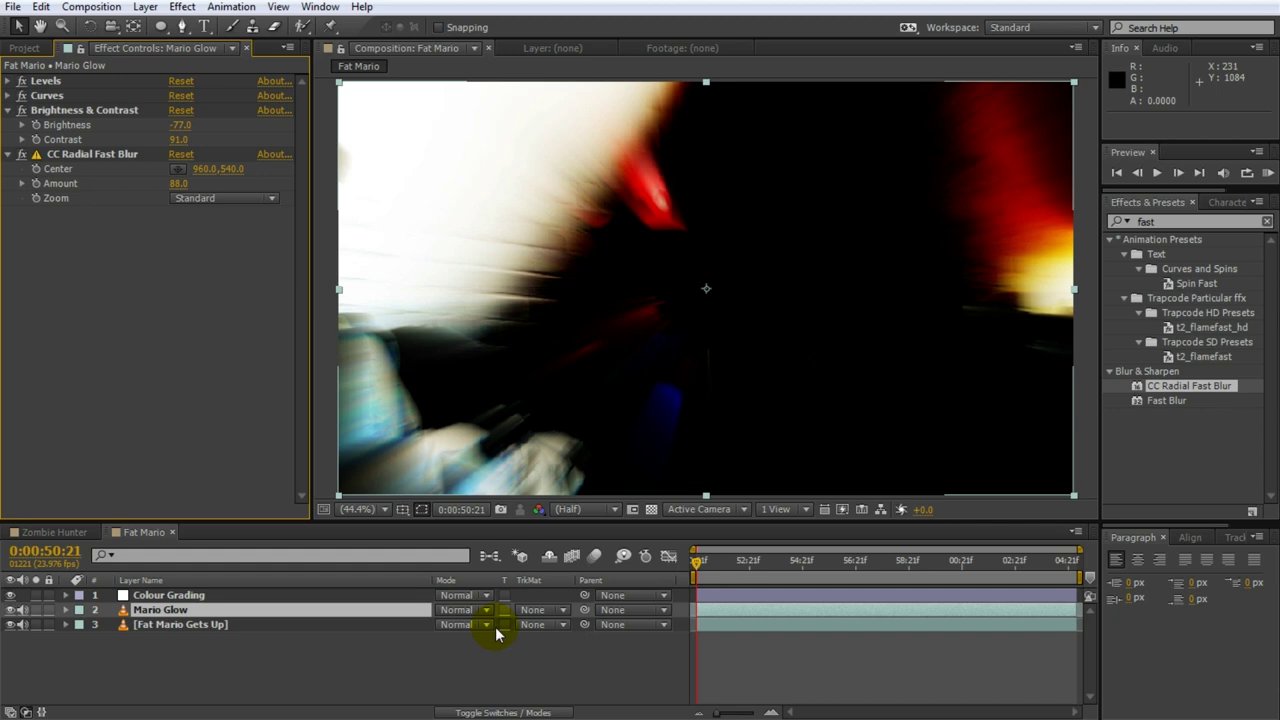
click(484, 610)
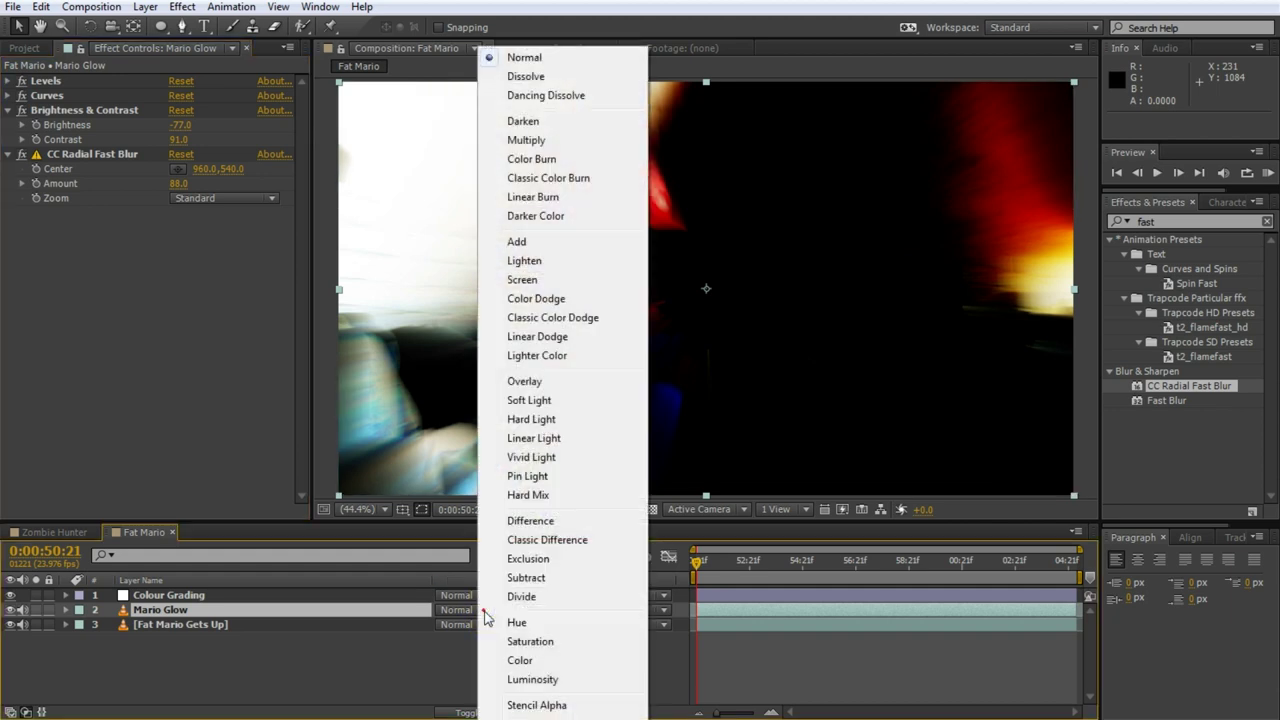
Set Mario Glow to Add blend mode, compare it on and off, then preview the comp
click(517, 243)
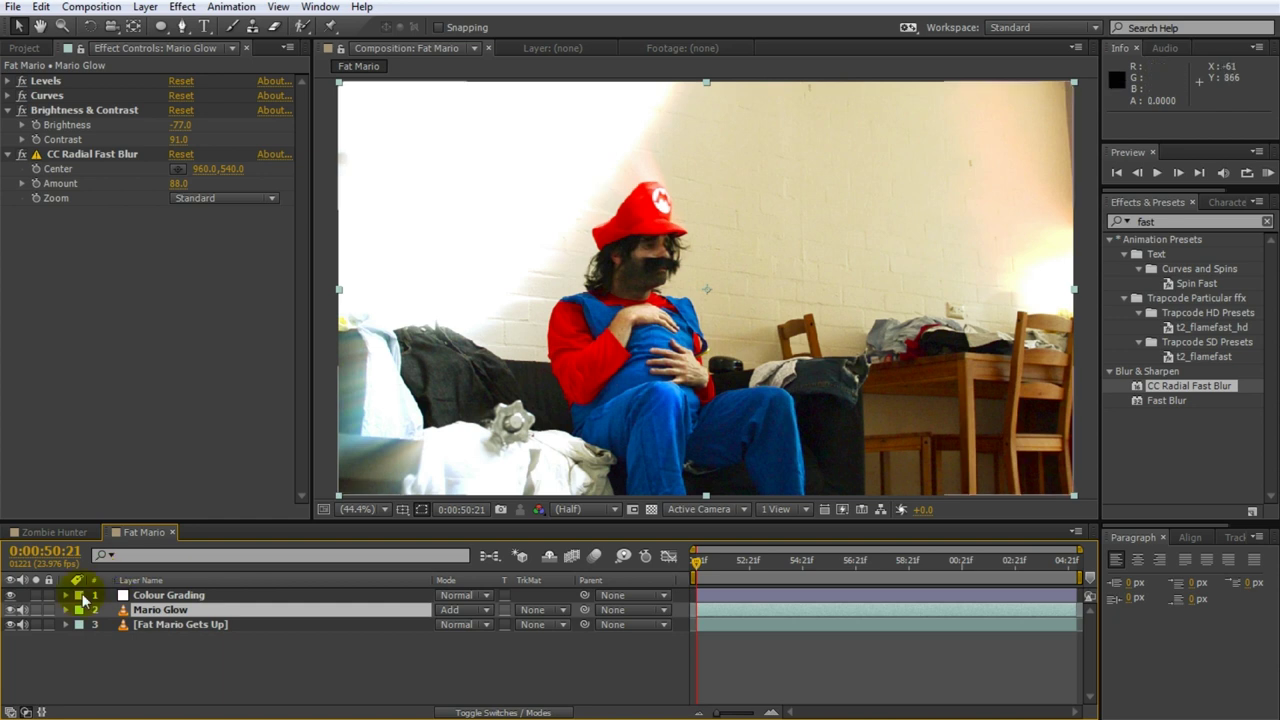
click(10, 610)
click(10, 610)
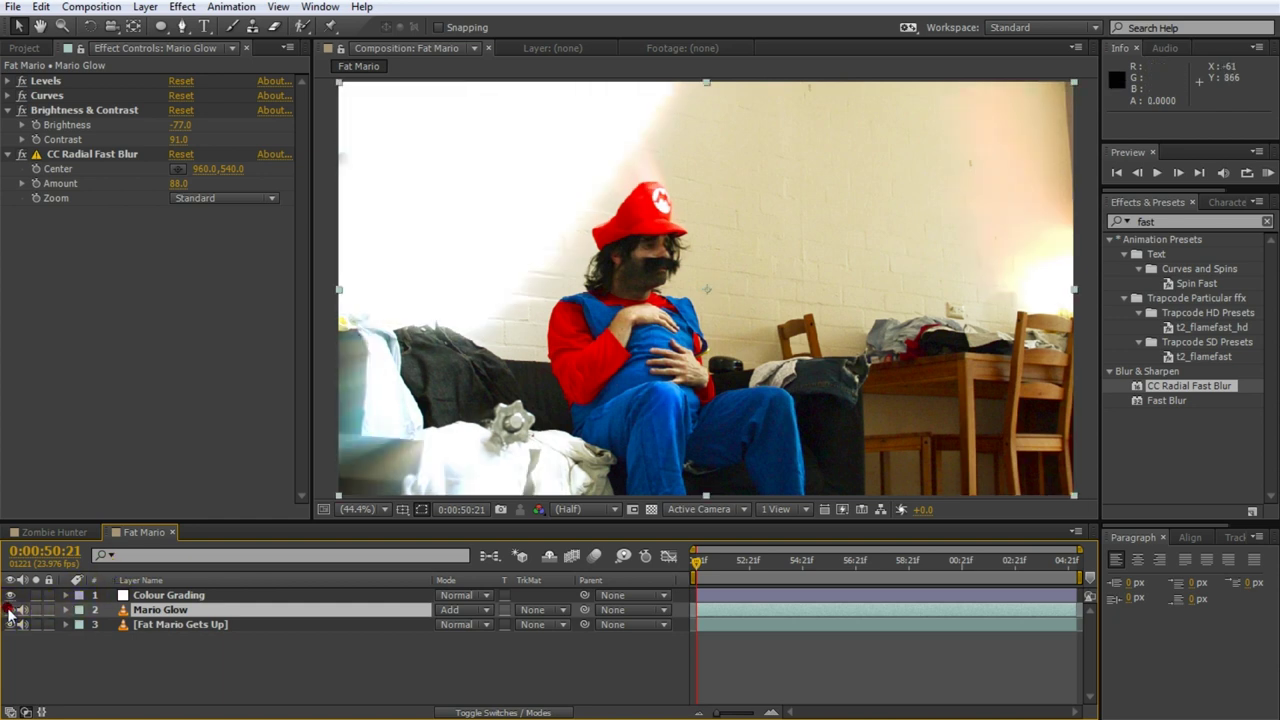
click(10, 610)
click(10, 610)
click(717, 656)
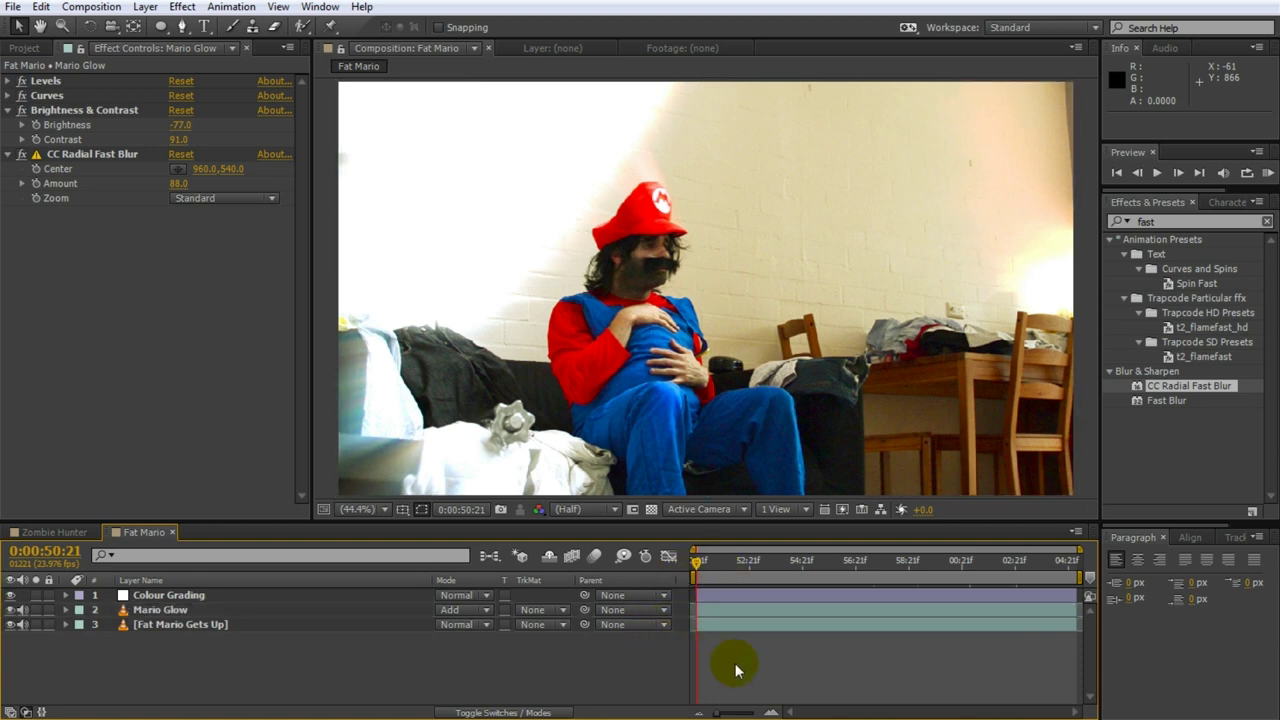
key(KP_0)
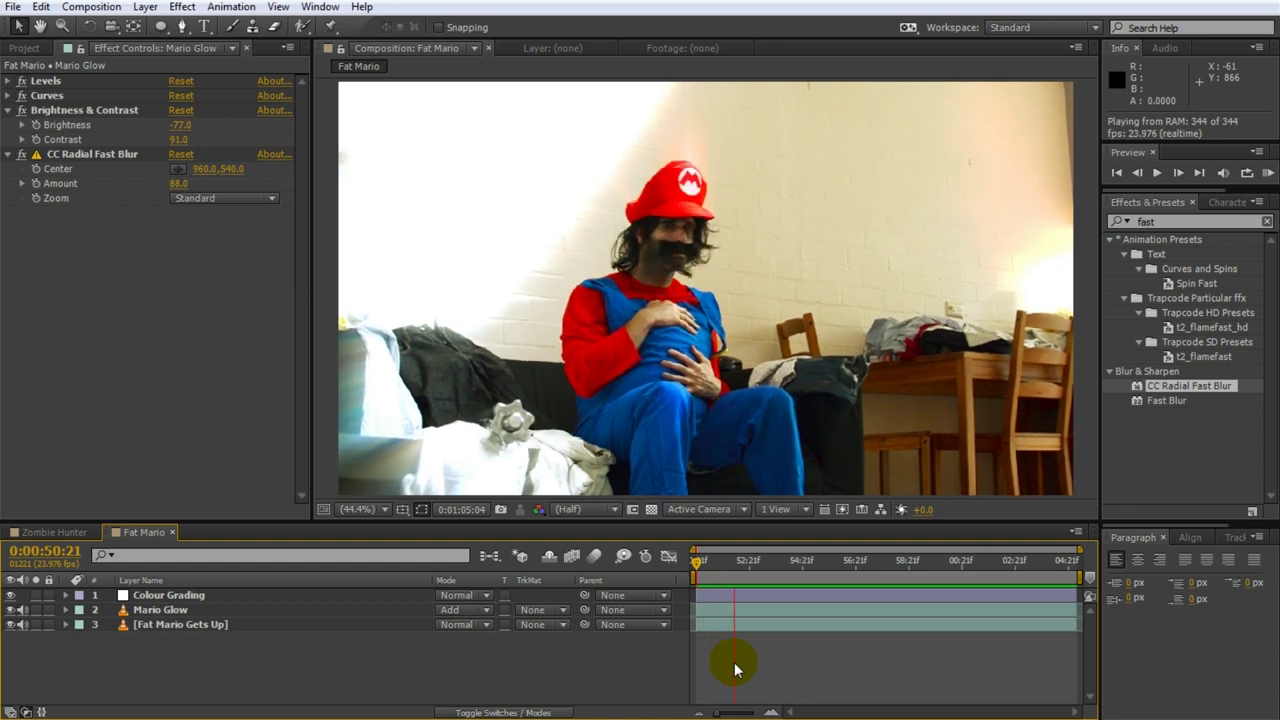